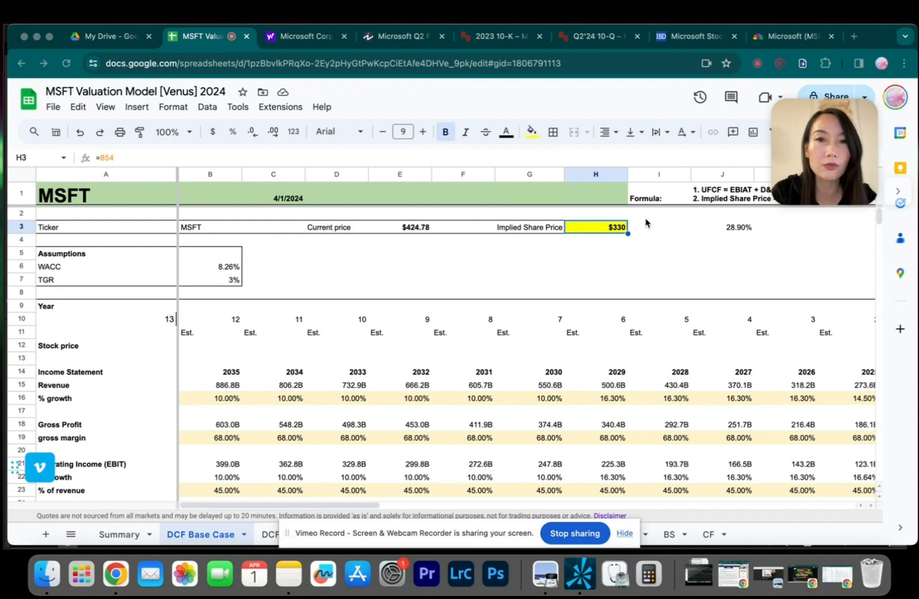
Examine the 2024 revenue growth, gross margin, operating income percentage of revenue and tax percentage of EBIT
click(358, 473)
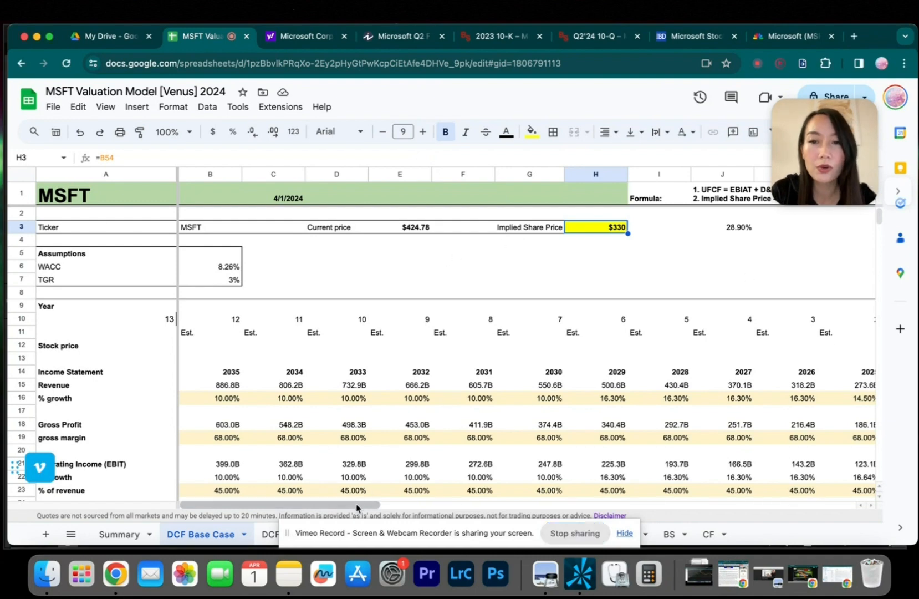
drag(360, 506, 483, 504)
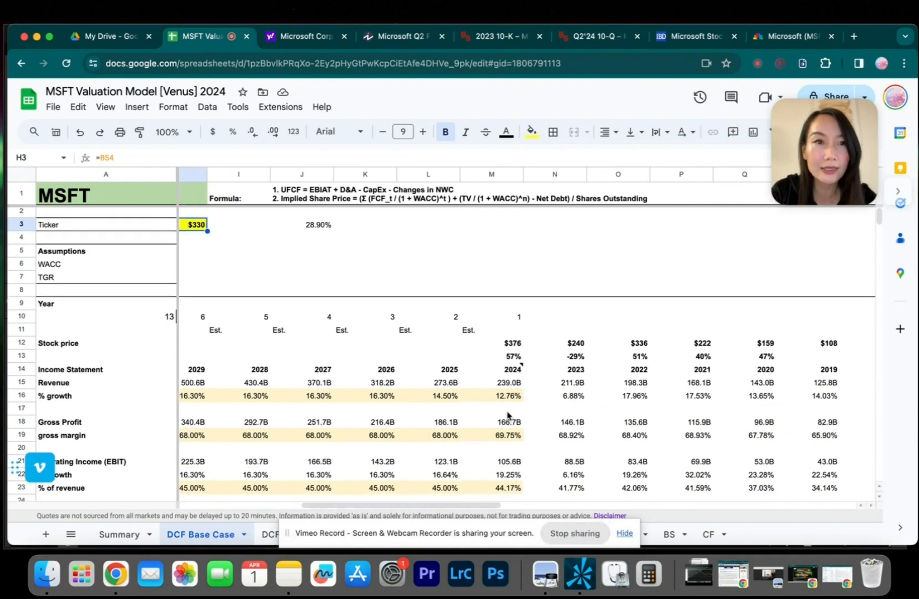
scroll(510, 333, down, 3)
click(515, 309)
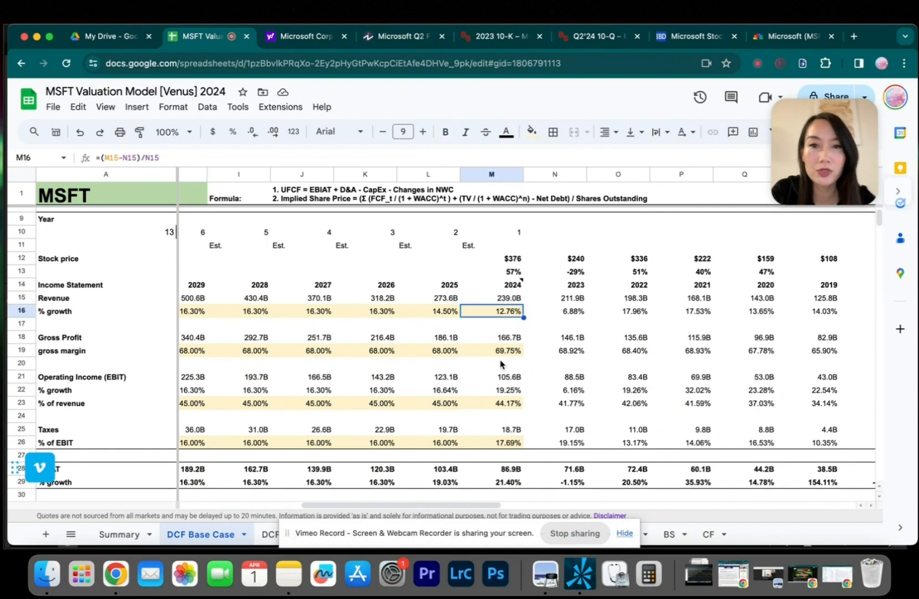
click(504, 351)
click(507, 403)
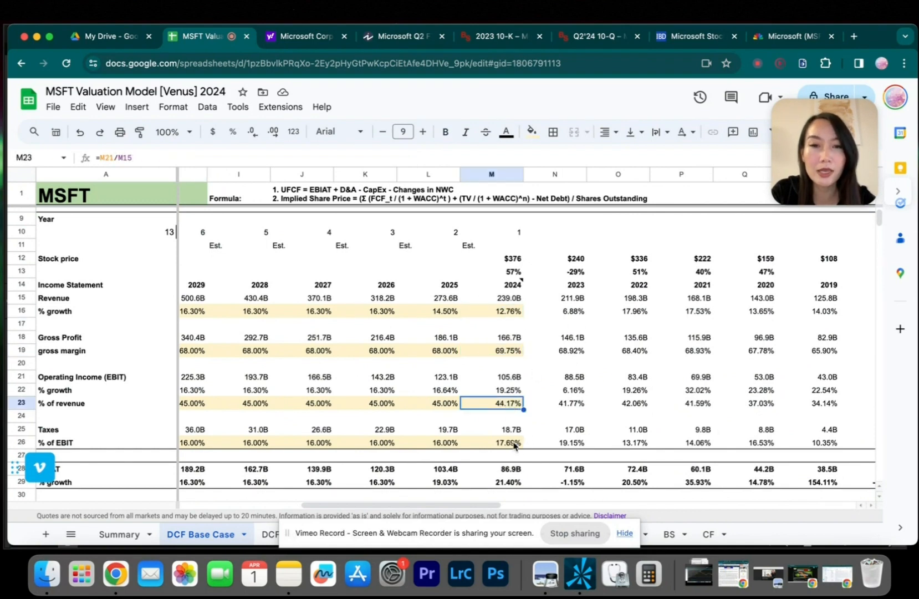
click(515, 443)
scroll(511, 442, down, 4)
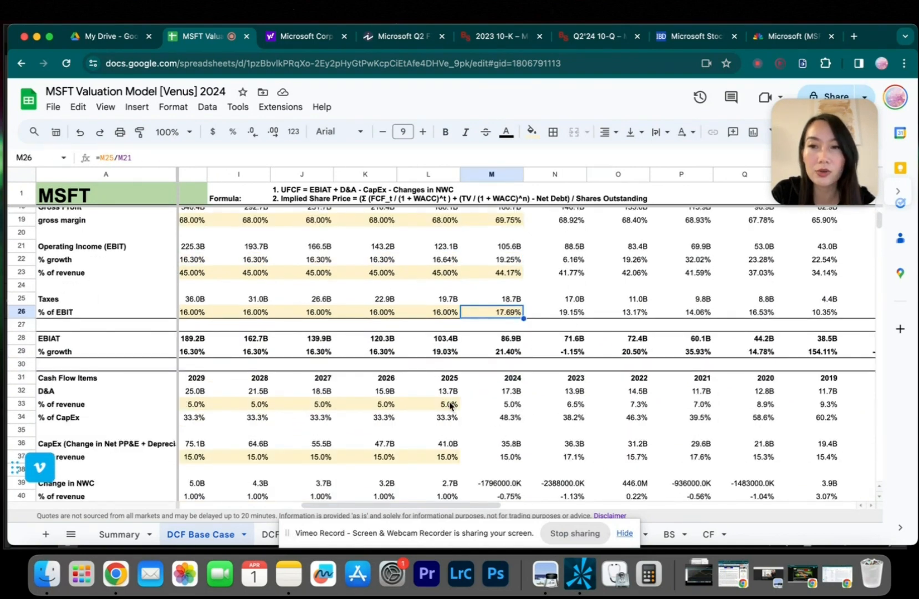
Examine the 2025 D&A and CapEx percentage-of-revenue assumptions under Cash Flow Items
click(449, 403)
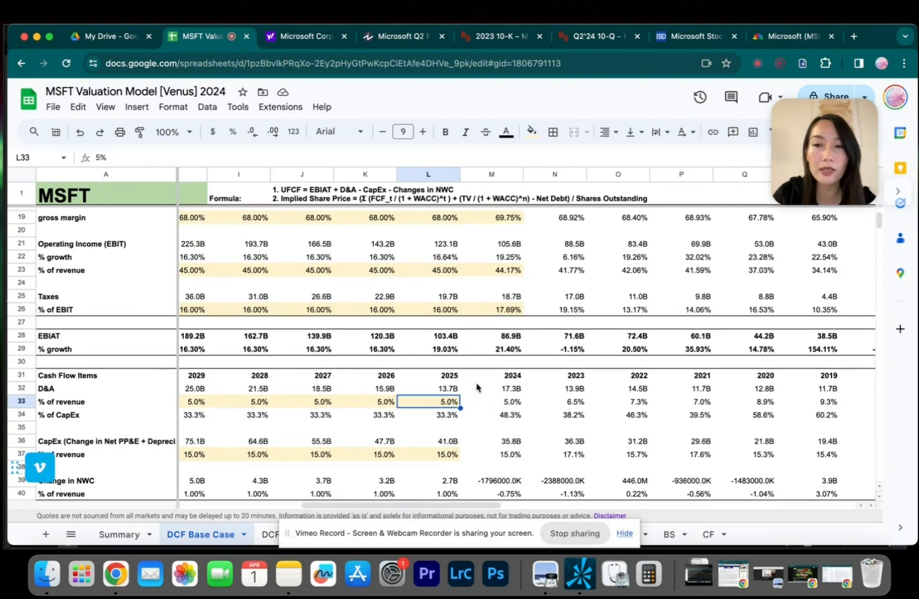
scroll(477, 388, down, 2)
click(456, 410)
Highlight the WACC value in the Assumptions block with a light orange fill
scroll(456, 411, up, 10)
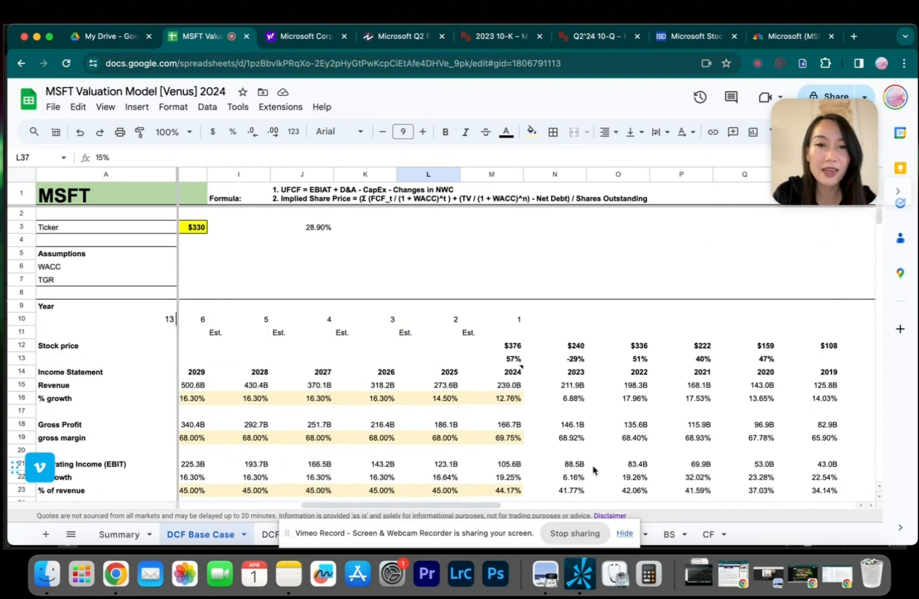
scroll(519, 507, left, 8)
click(659, 253)
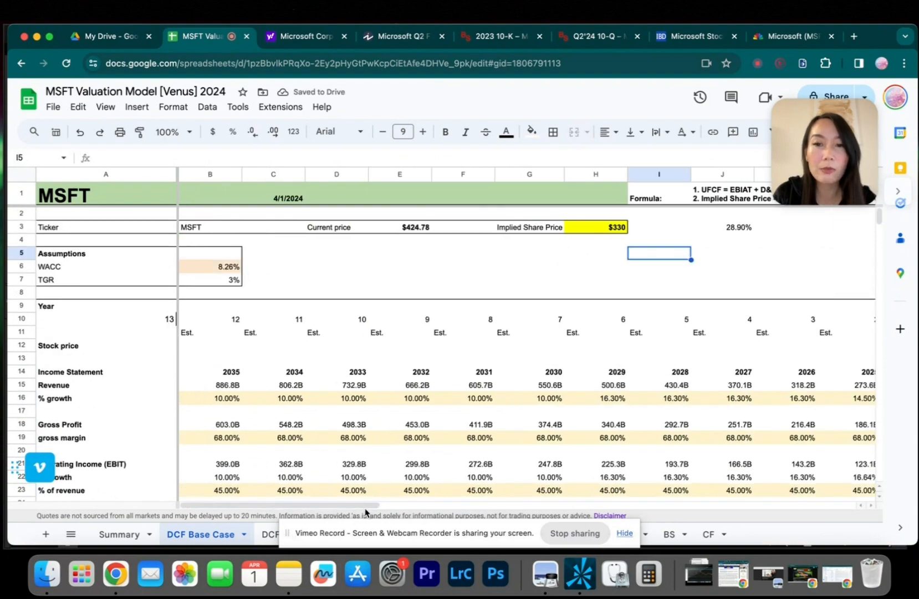
Review the 2024 revenue growth, gross margin and operating margin formulas, and read the note on the 2024 heading
scroll(482, 507, right, 6)
scroll(482, 508, right, 3)
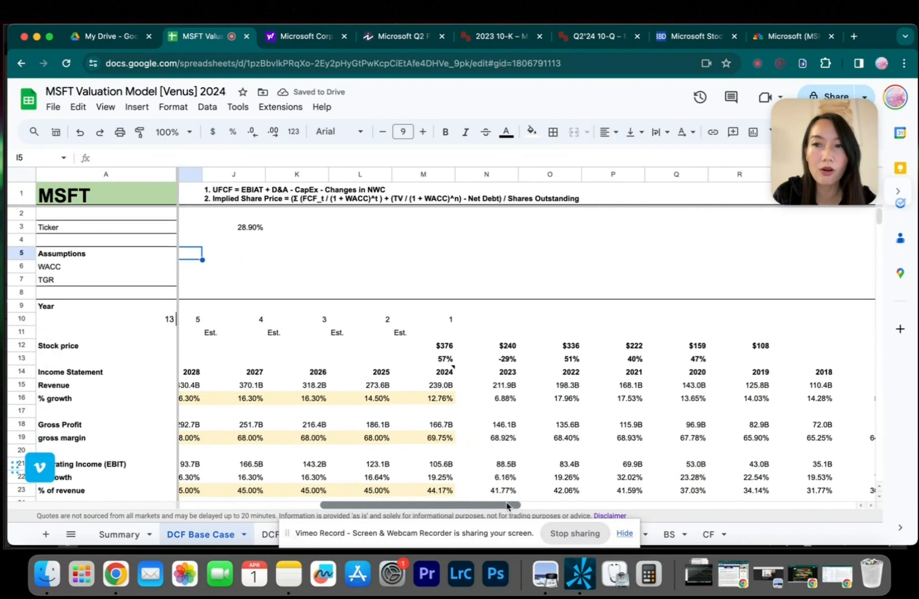
click(441, 398)
scroll(451, 449, down, 5)
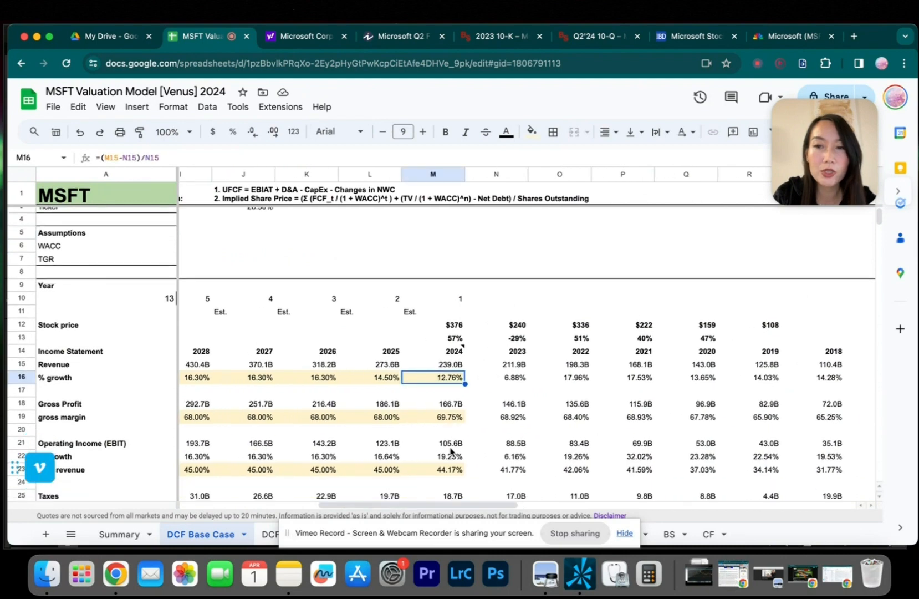
click(449, 426)
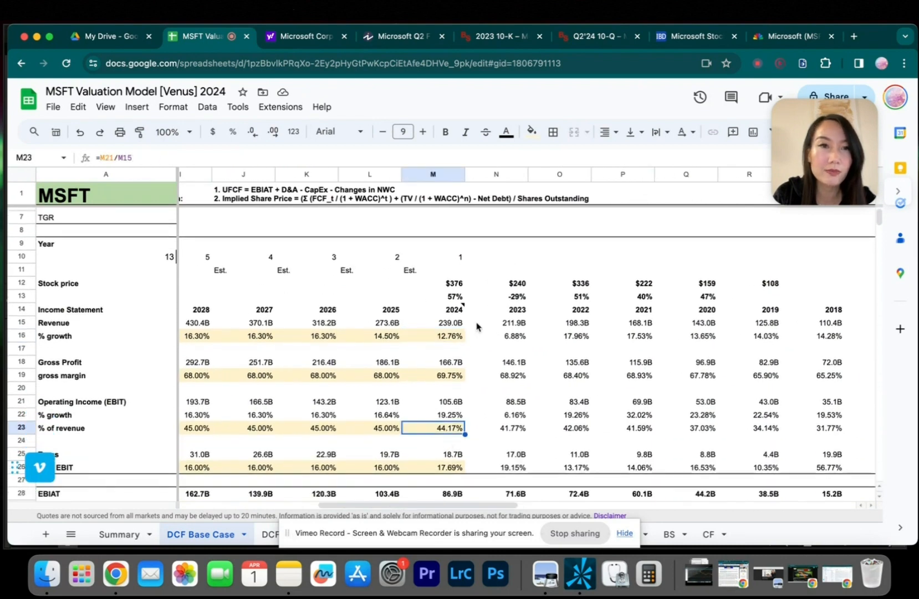
click(447, 312)
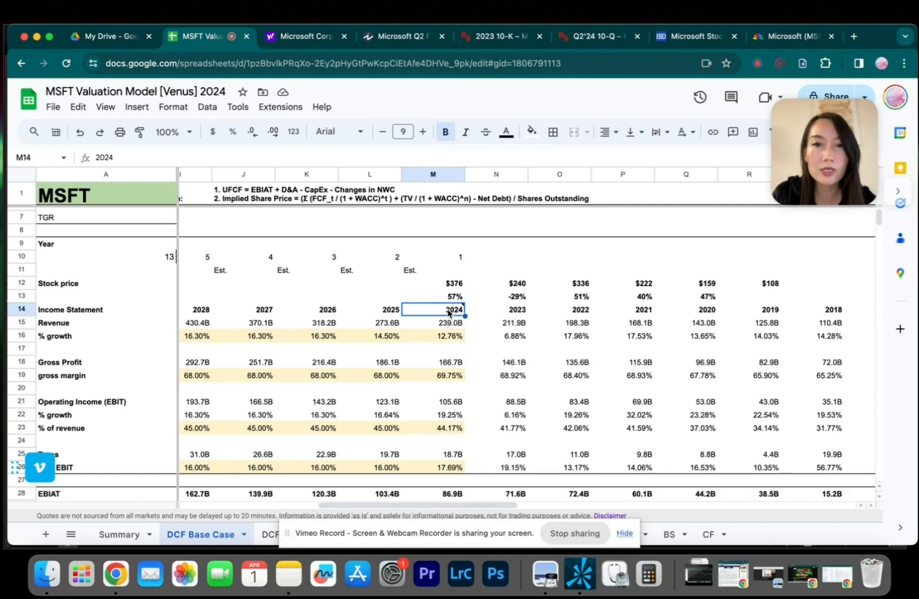
mouse_move(435, 314)
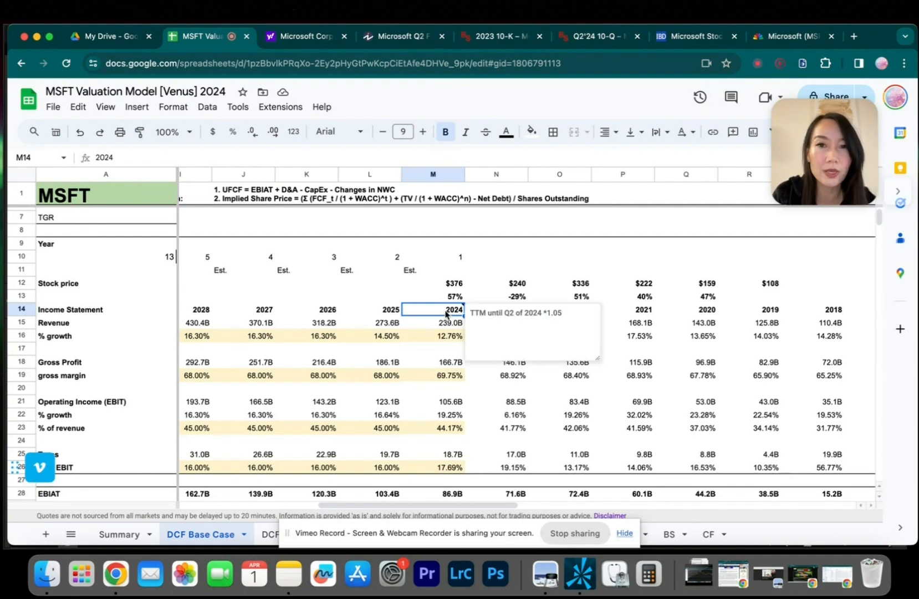
click(452, 332)
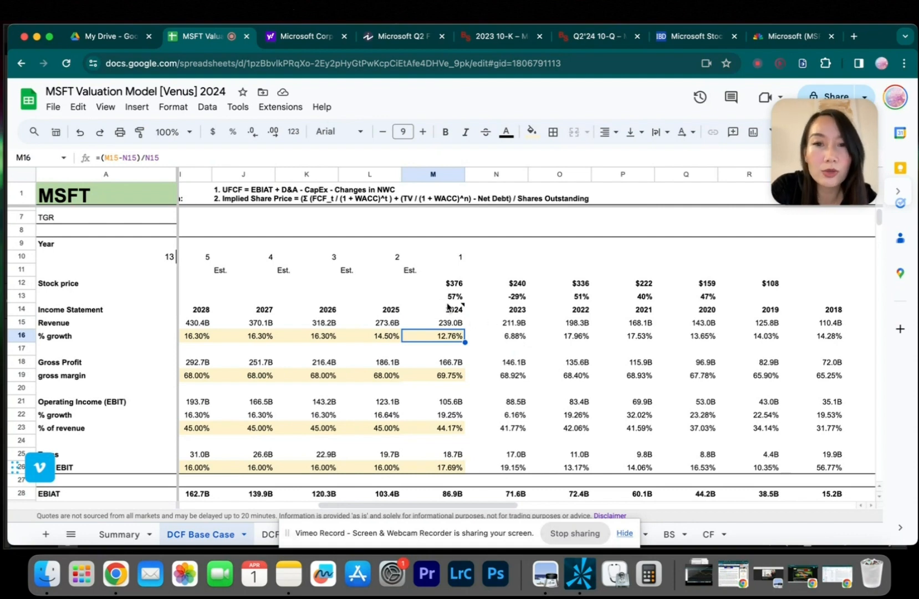
click(460, 378)
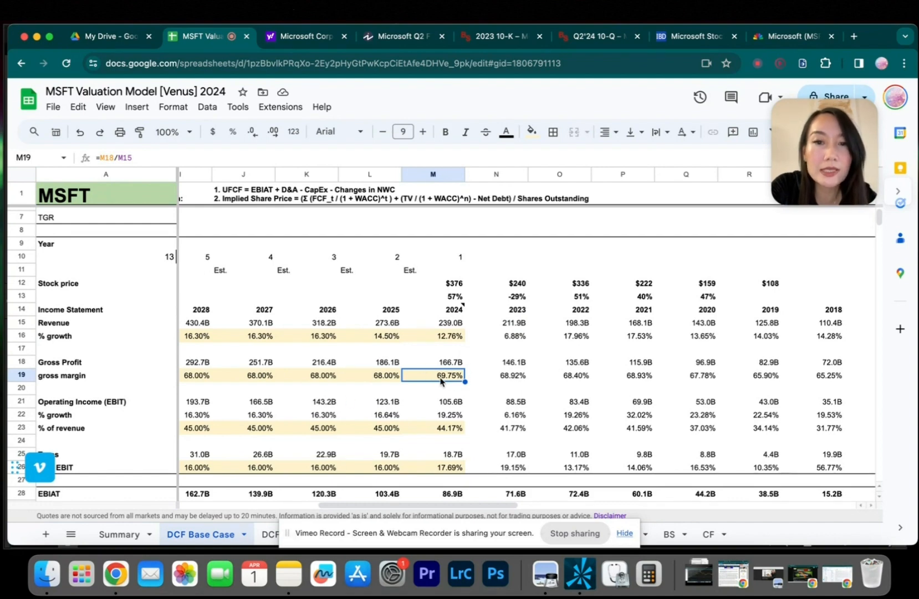
click(459, 366)
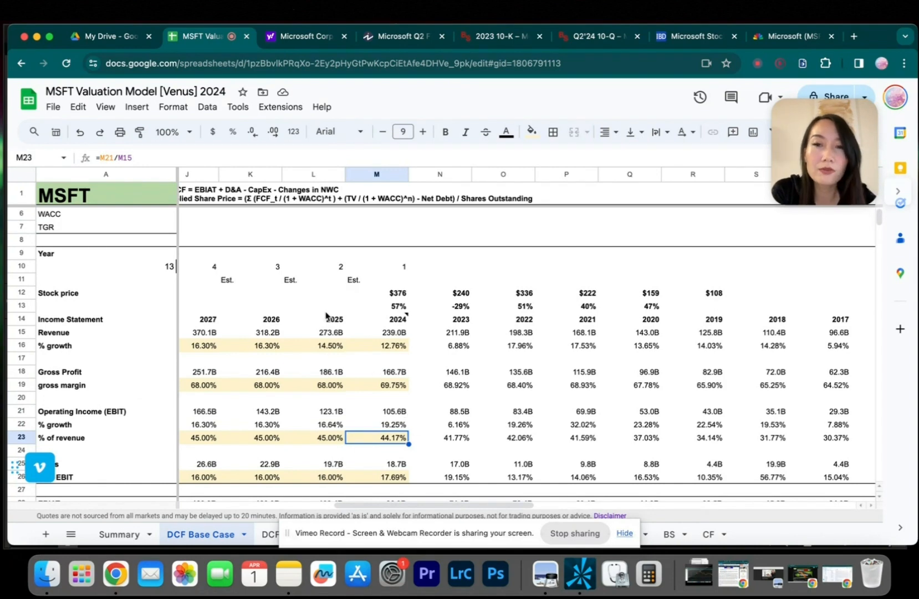
Review the 2025 income statement projections and compare the 2025 to 2027 revenue growth assumptions with the historical 2022 growth
drag(327, 317, 335, 477)
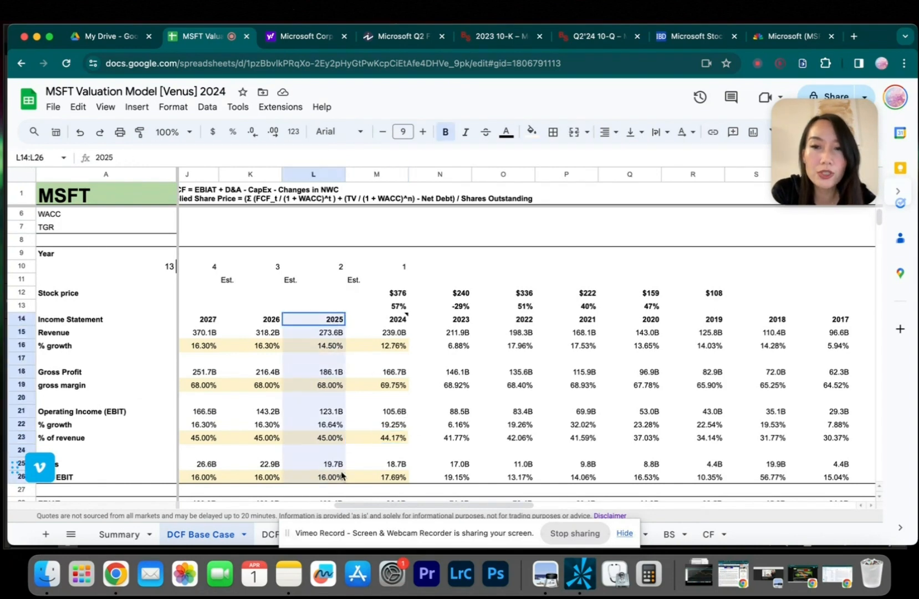
click(332, 347)
key(Left)
key(Left)
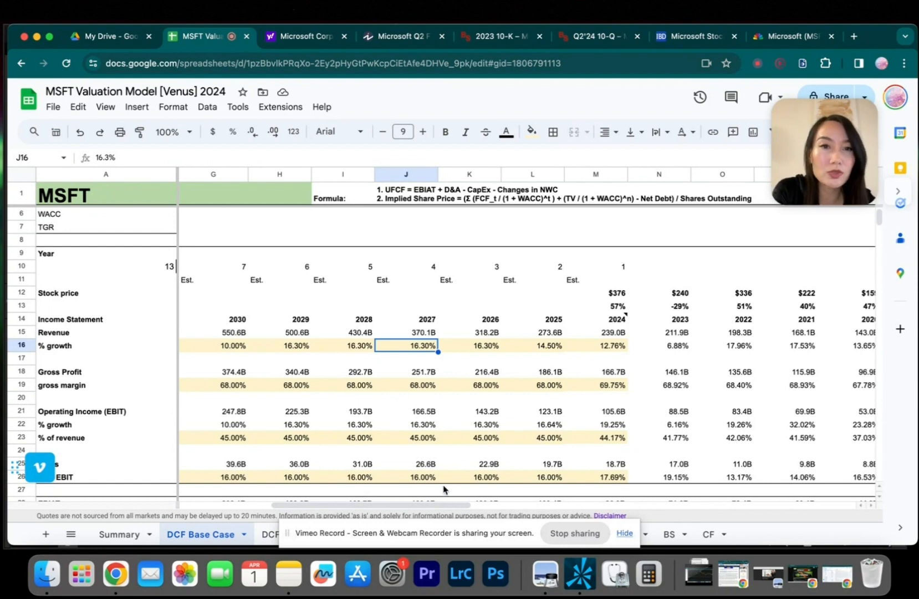
scroll(479, 507, right, 2)
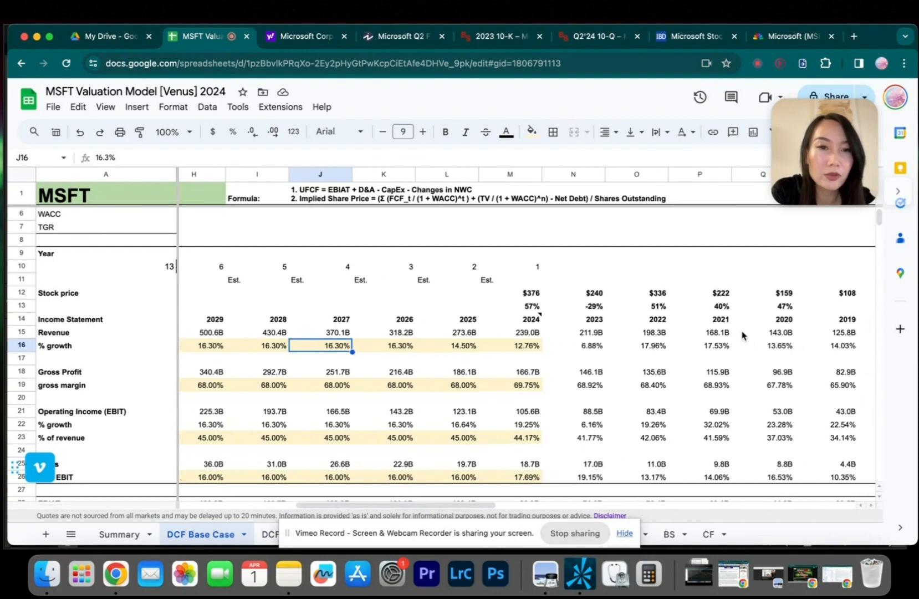
click(640, 345)
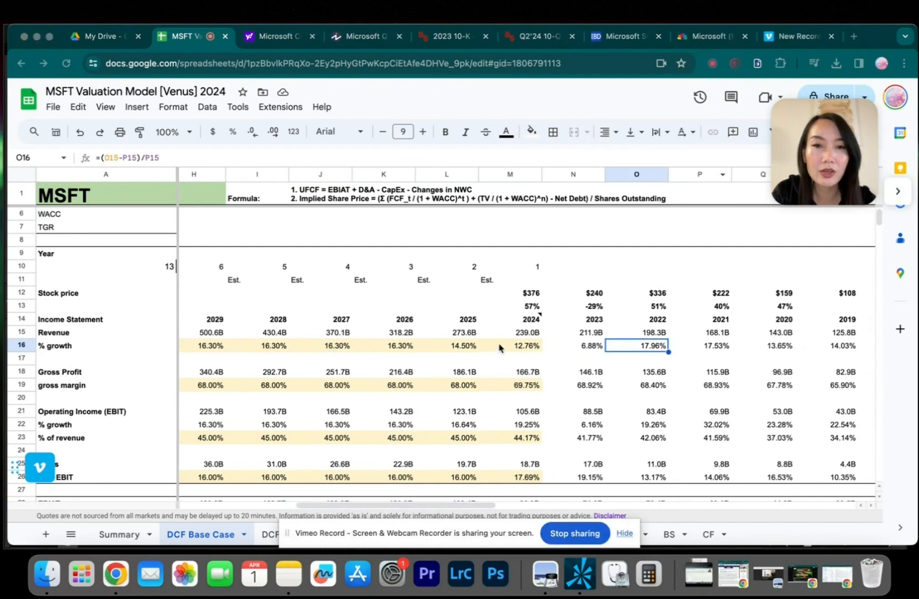
click(470, 347)
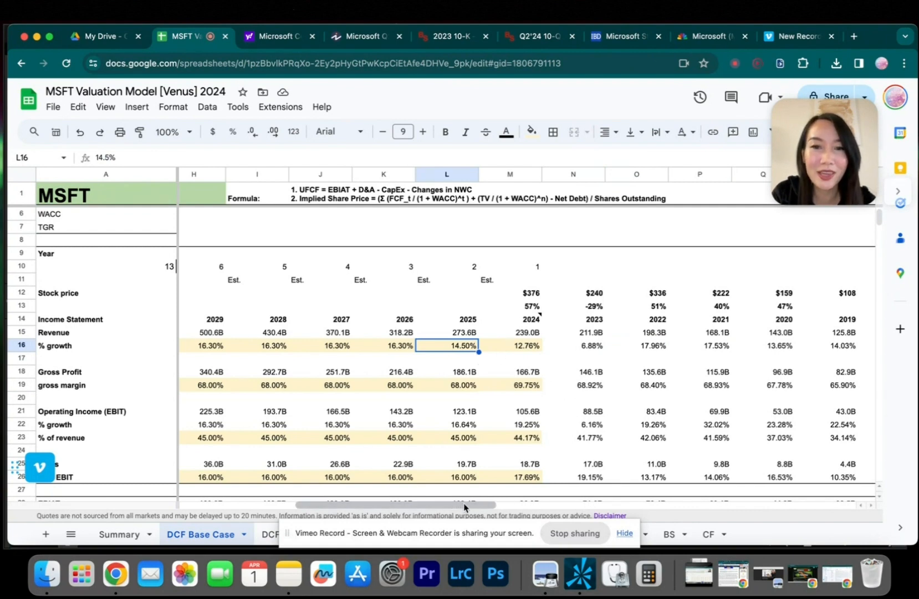
Look over the projected EBIAT, D&A, CapEx and change in NWC rows out to 2035
drag(462, 503, 426, 504)
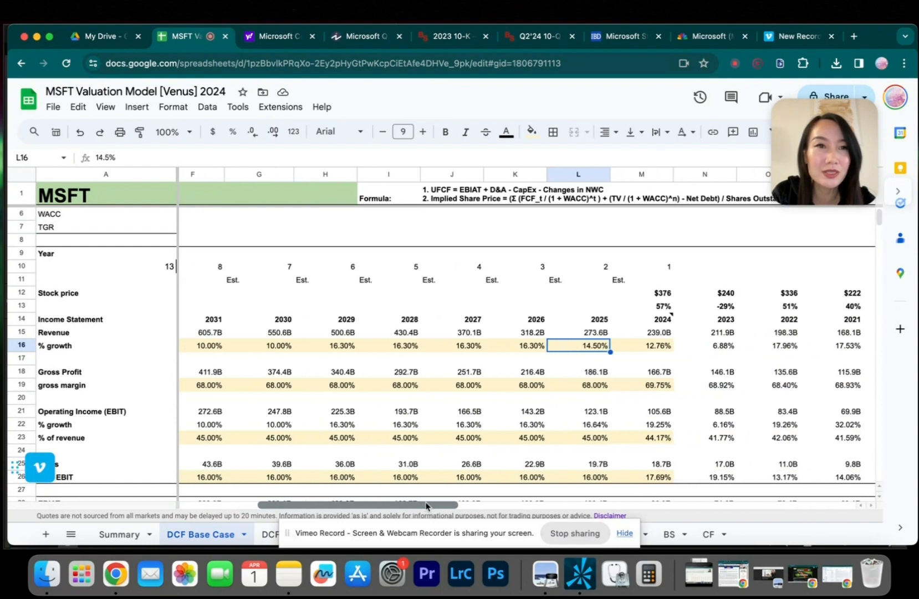
scroll(715, 310, down, 5)
scroll(715, 311, down, 5)
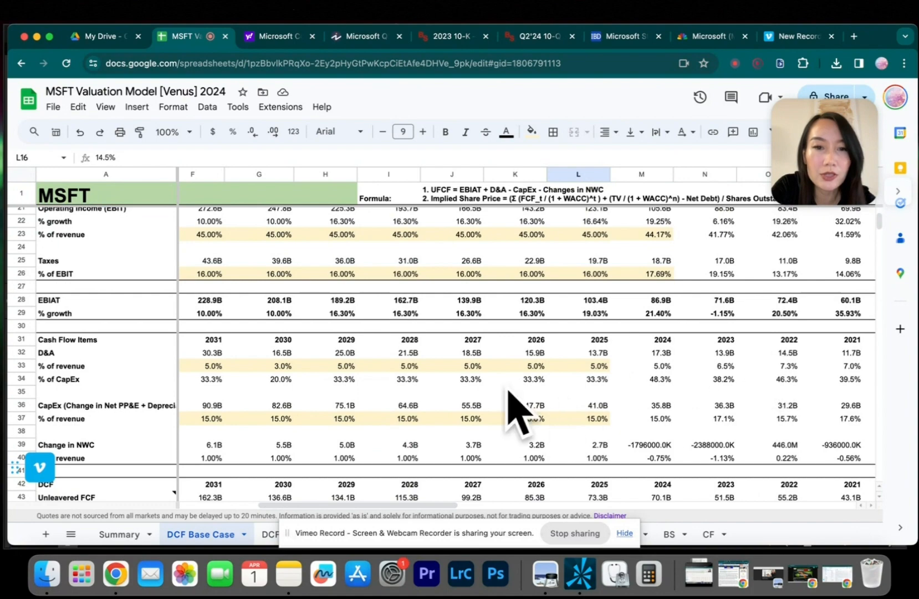
drag(441, 508, 364, 508)
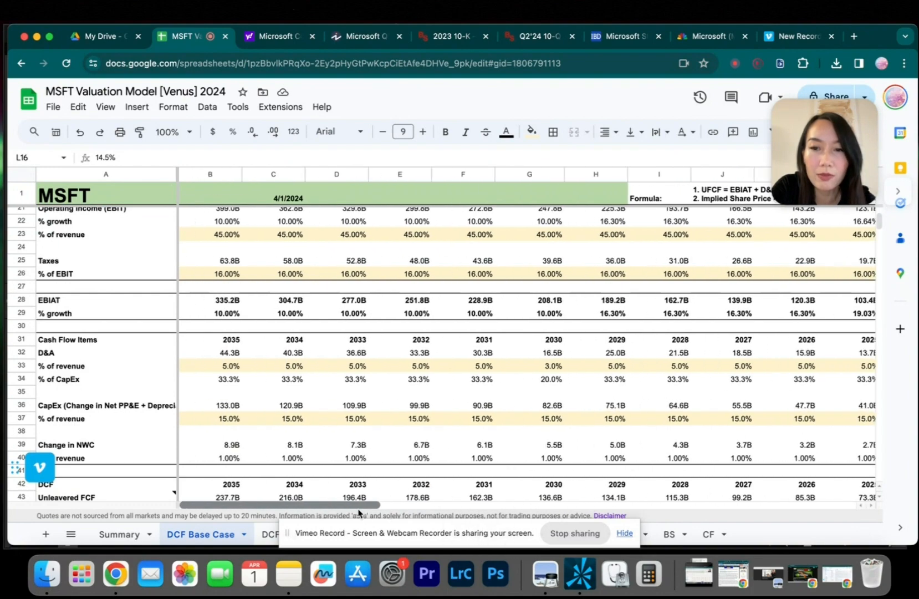
scroll(230, 266, up, 5)
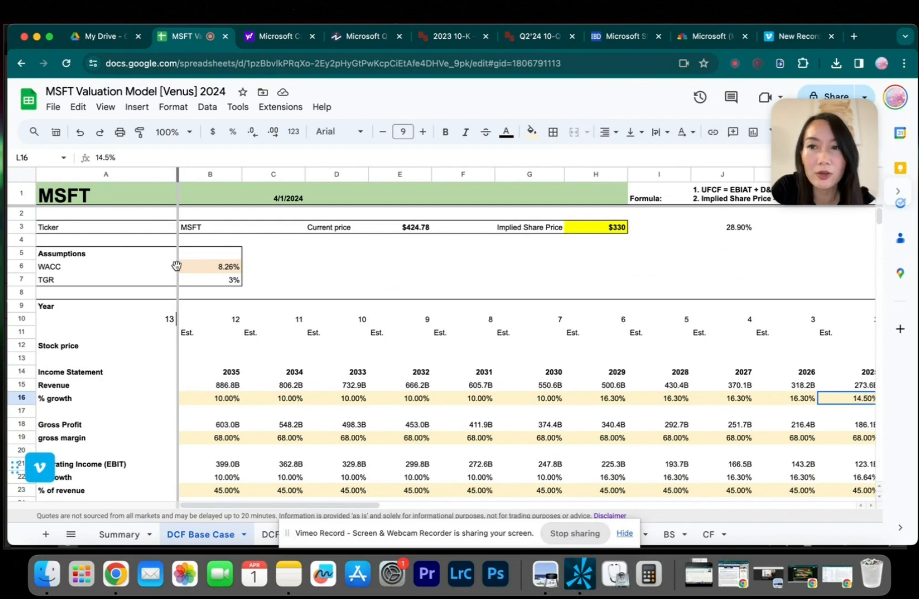
Trace the WACC assumption to the WACC sheet, then read the Beta note and inspect the final WACC formula
click(222, 266)
mouse_move(345, 532)
mouse_down()
mouse_move(478, 530)
mouse_move(349, 538)
mouse_up()
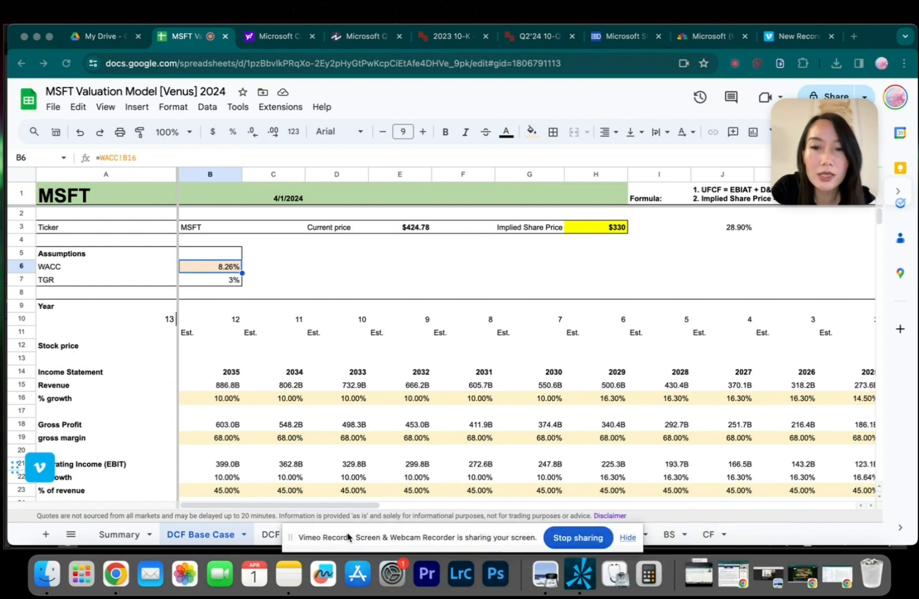
click(628, 539)
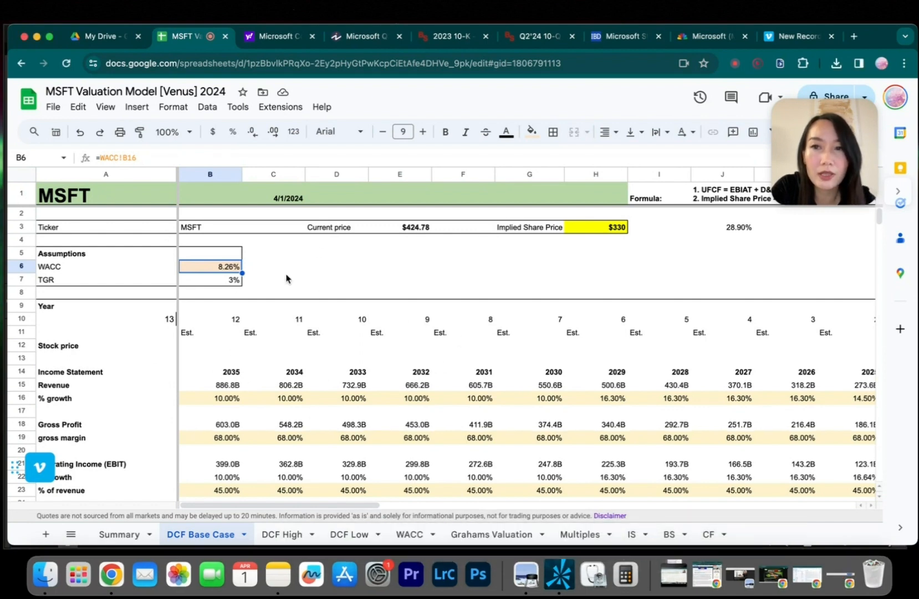
click(409, 535)
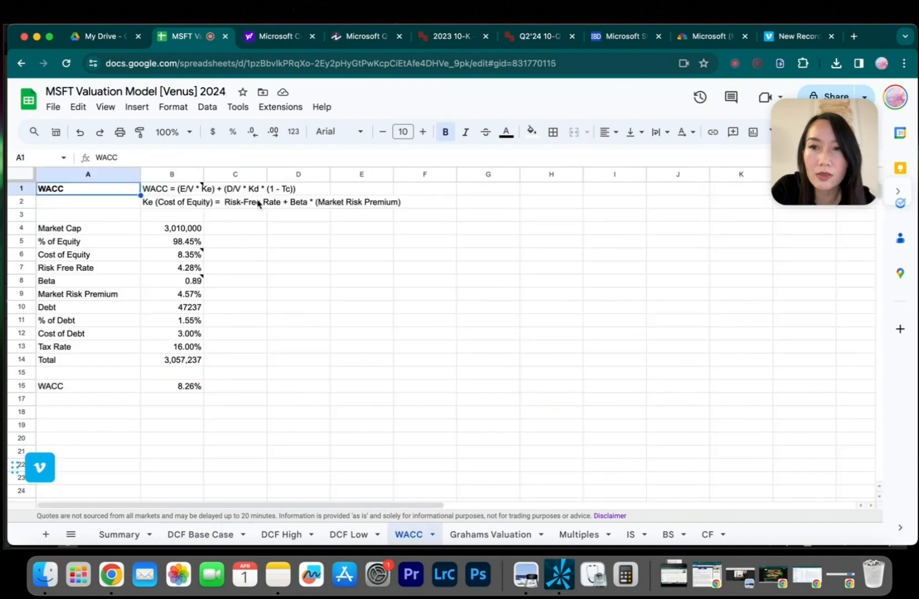
click(189, 280)
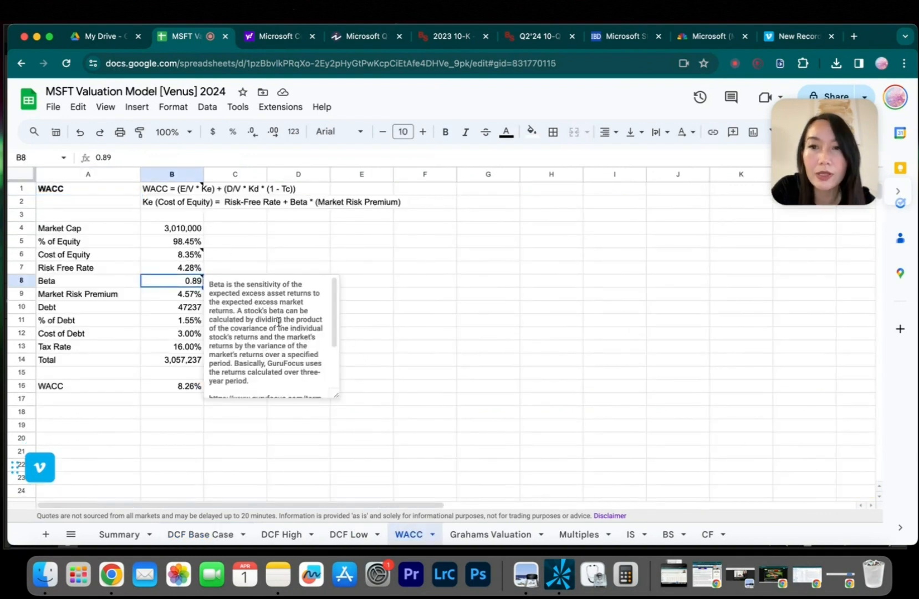
click(126, 284)
click(158, 284)
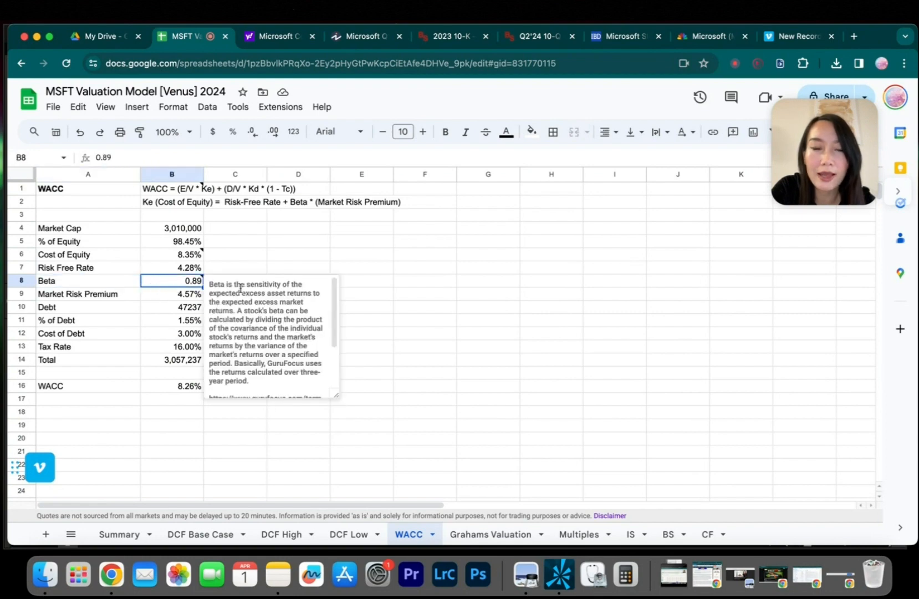
click(374, 241)
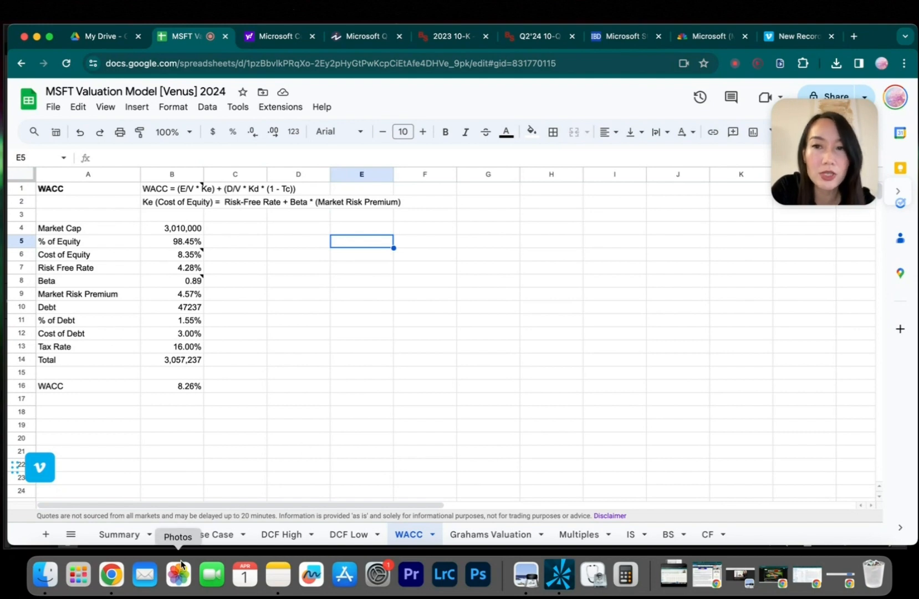
click(158, 389)
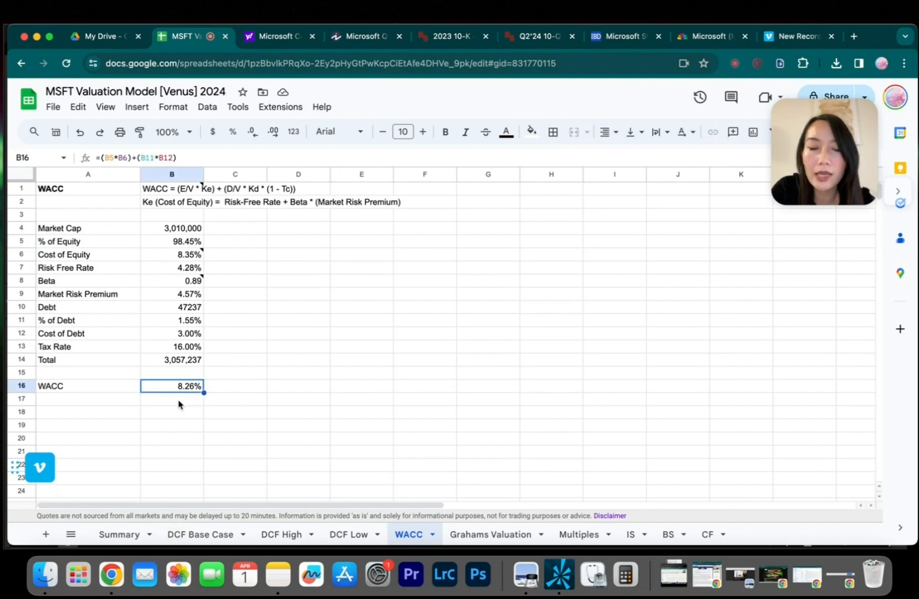
Return to the DCF Base Case sheet and check the formulas for the implied share price and its gap to the current price
click(205, 534)
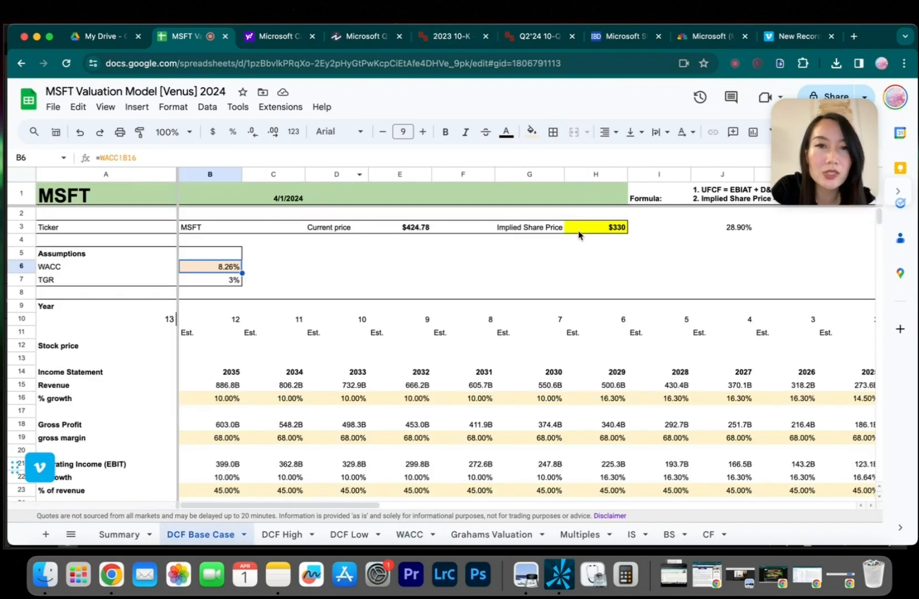
click(579, 232)
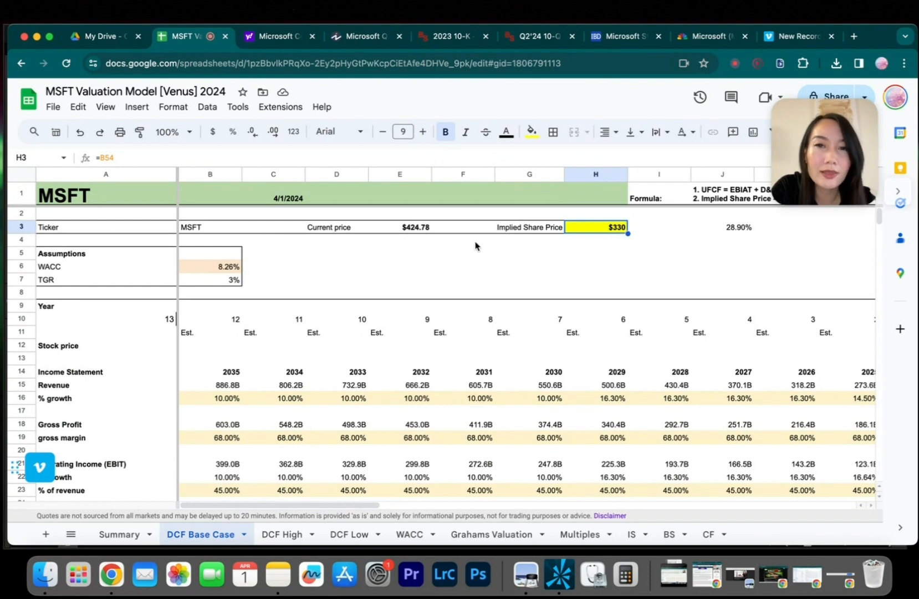
click(728, 232)
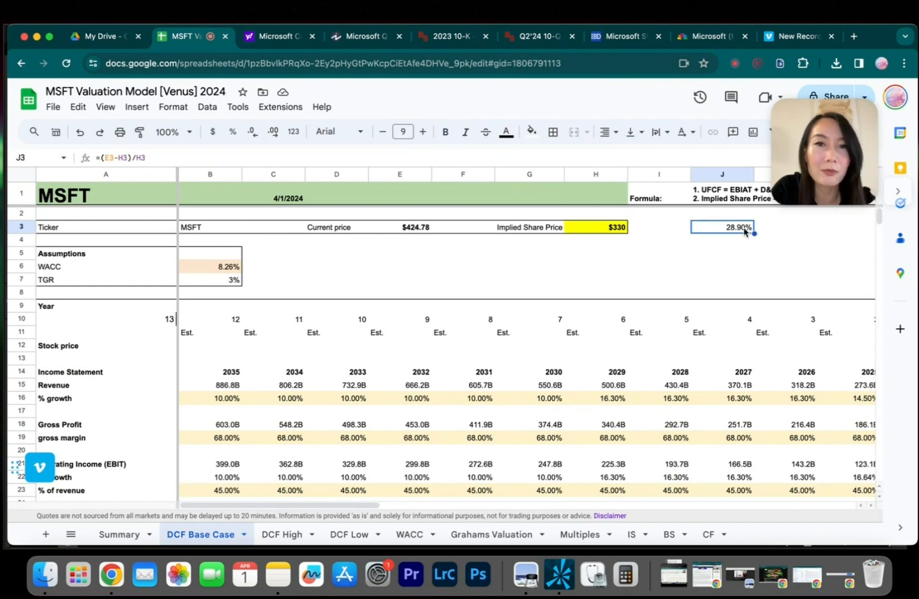
Check the current price formula on the DCF Base Case and DCF High sheets against the implied share price
click(413, 229)
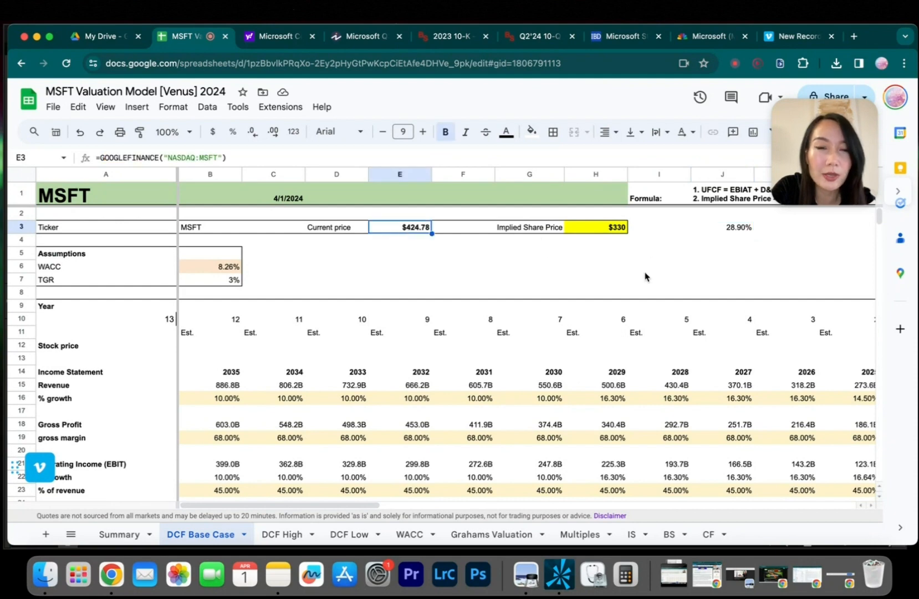
click(288, 534)
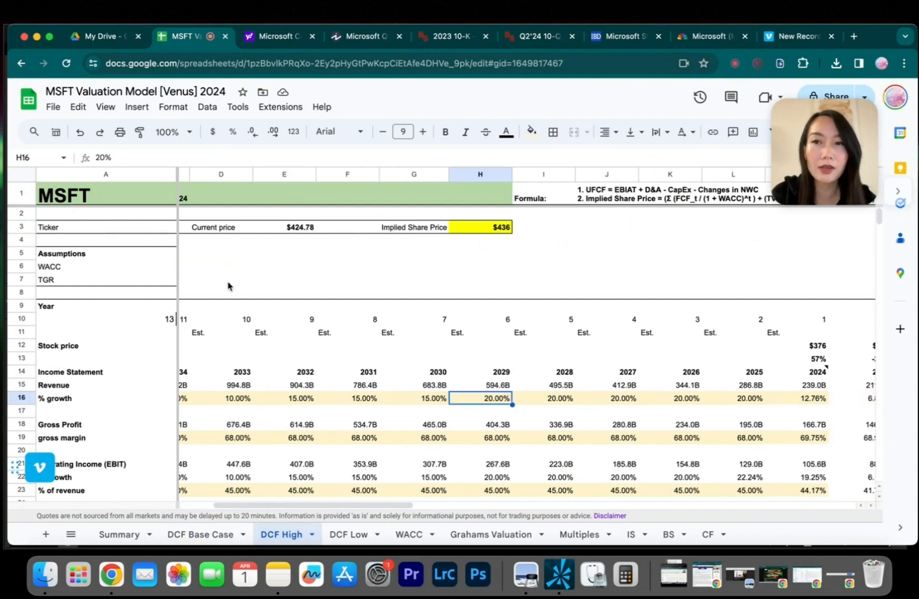
drag(349, 506, 268, 510)
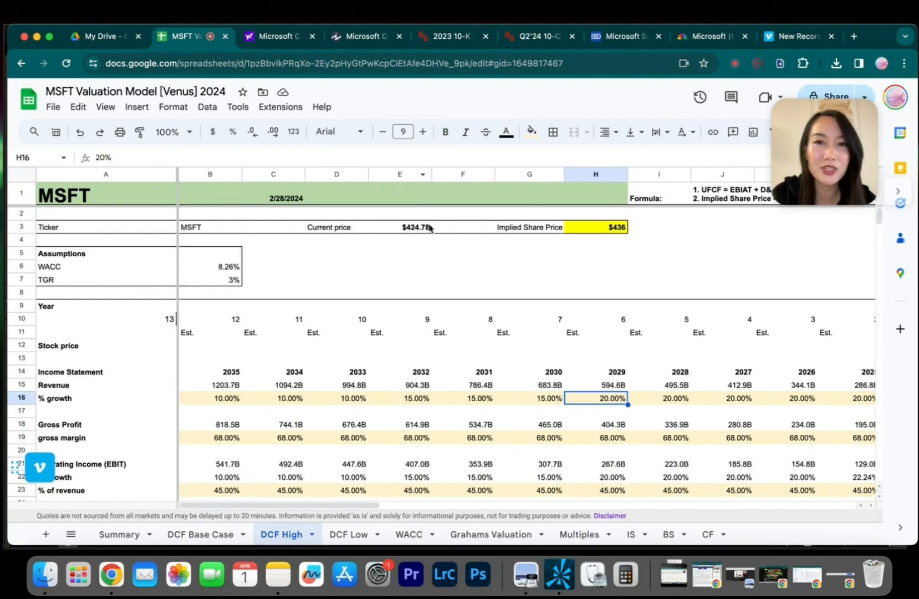
click(400, 227)
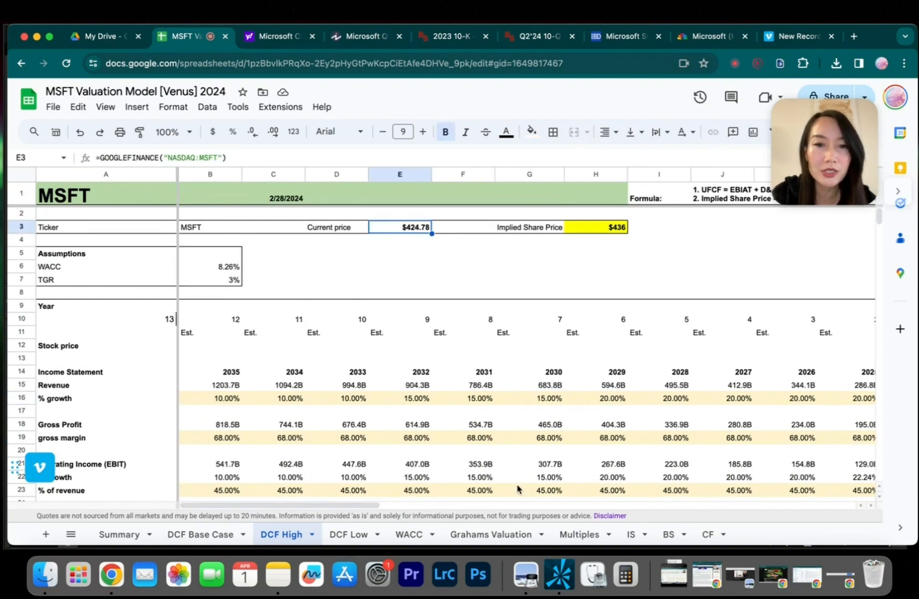
Examine the DCF High sheet's 2025 and 2026 revenue growth assumptions, comparing them with the DCF Base Case sheet
drag(388, 506, 505, 446)
click(475, 382)
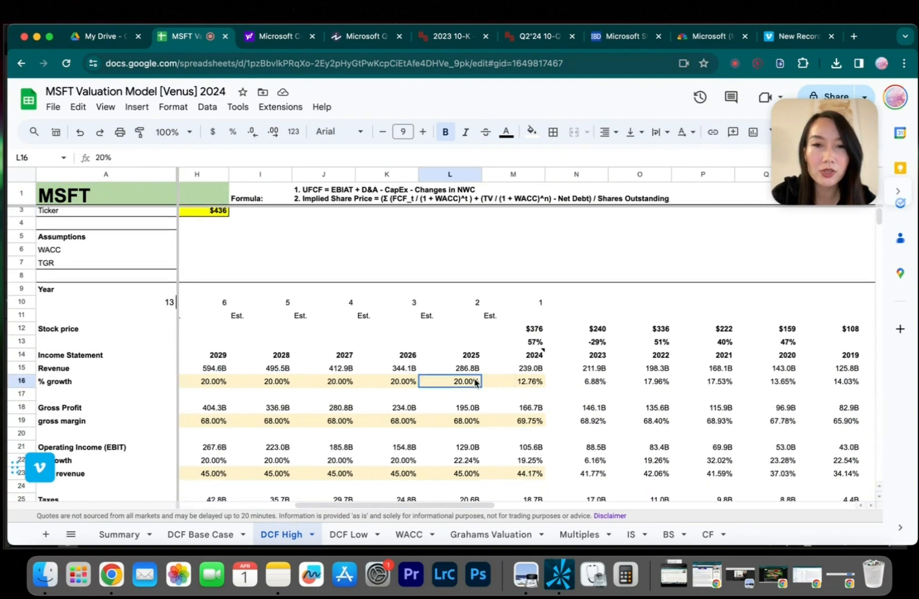
drag(445, 505, 396, 505)
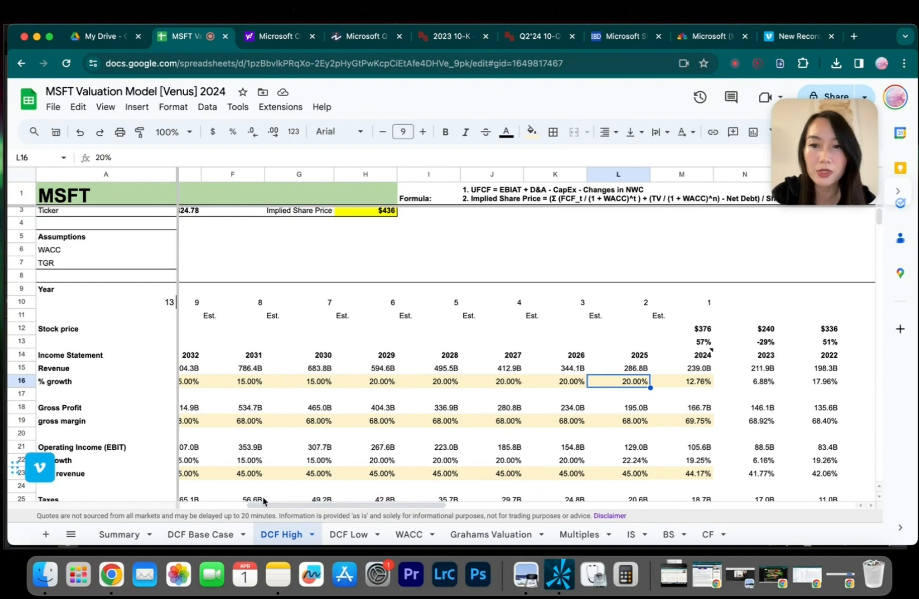
click(219, 535)
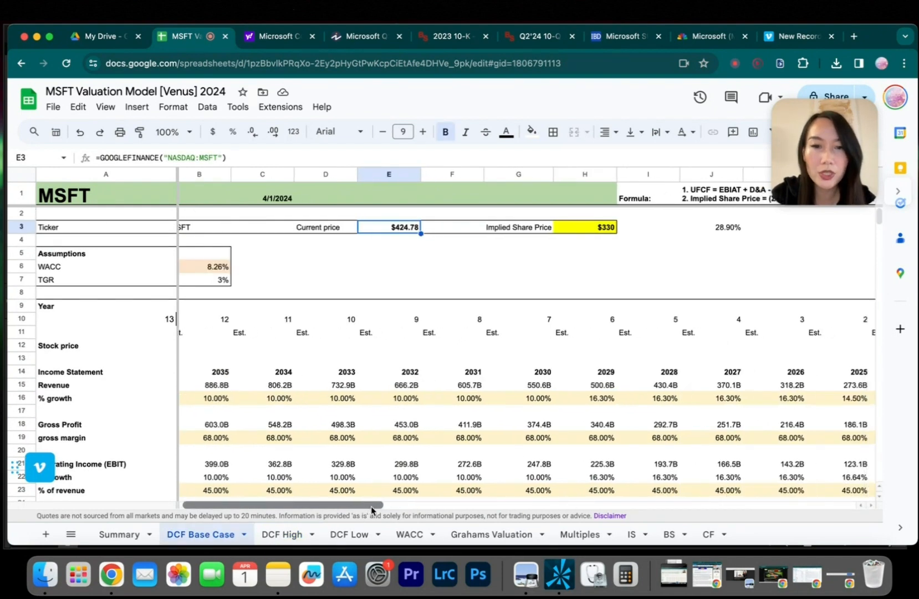
click(282, 534)
click(575, 382)
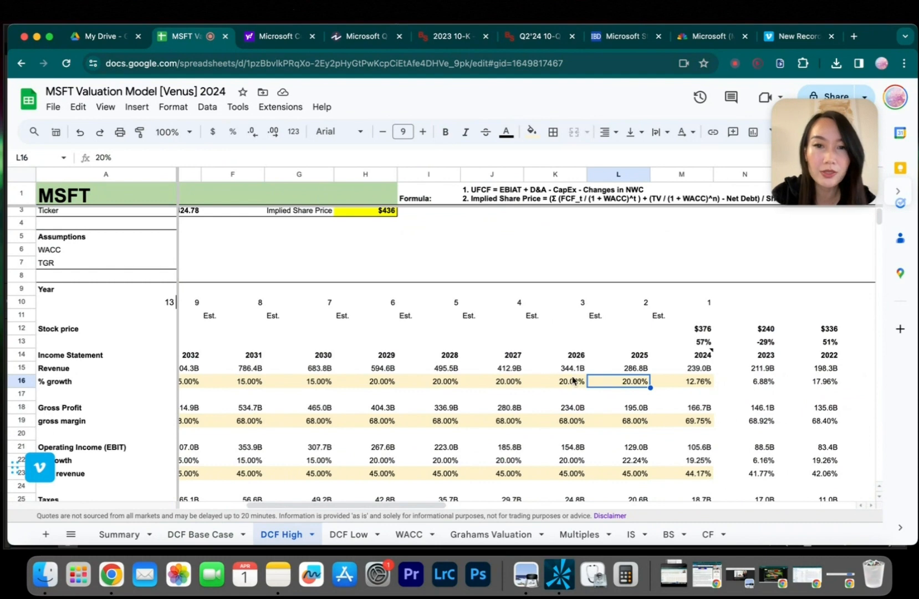
scroll(575, 382, down, 1)
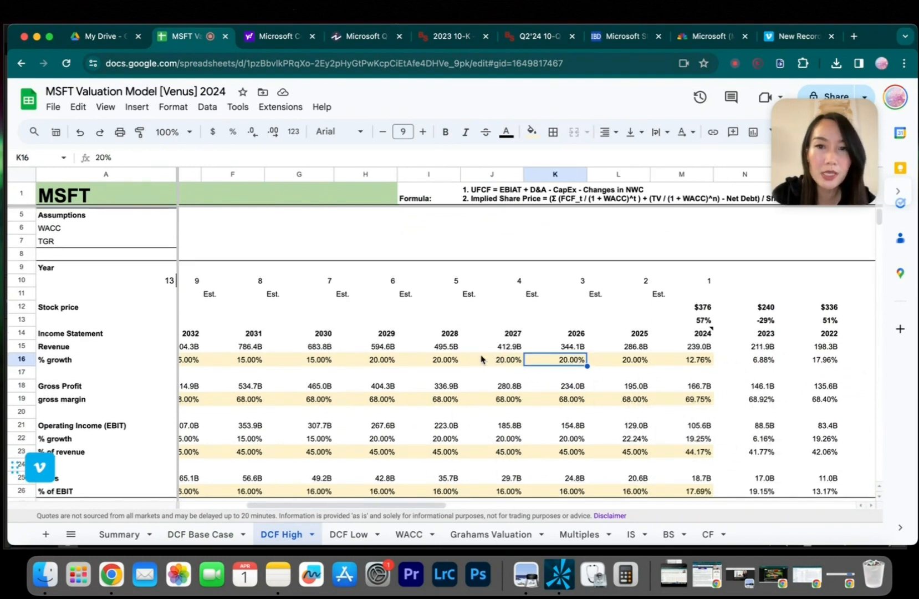
Compare the High and Base Case projections from 2024 onward again and view the note on the High sheet's 2024 column
key(super+Home)
drag(333, 508, 378, 506)
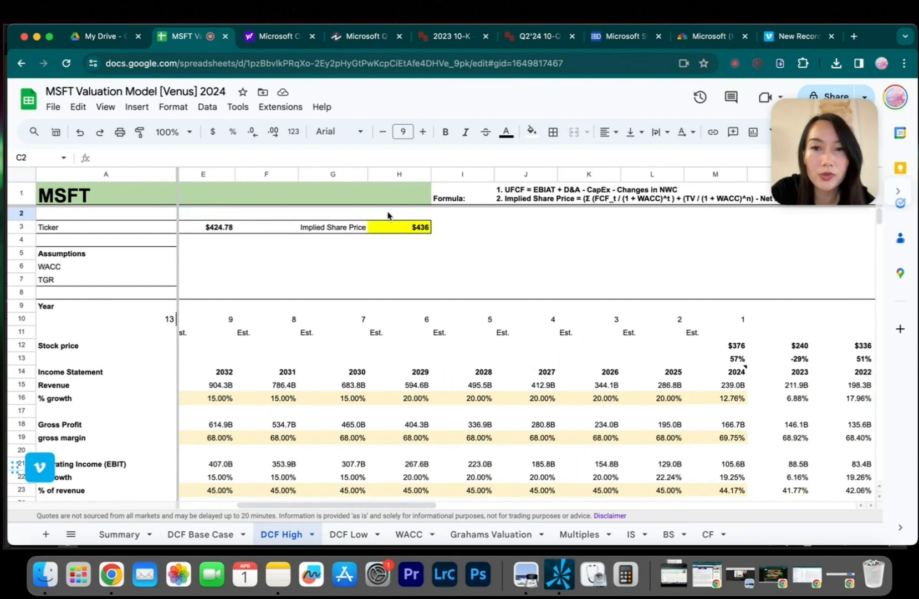
click(202, 533)
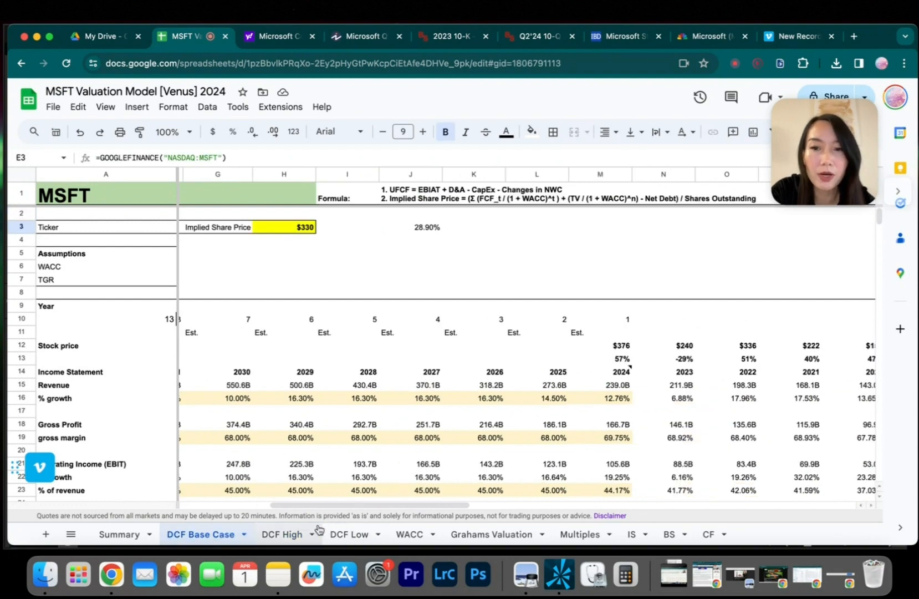
click(299, 533)
mouse_move(744, 375)
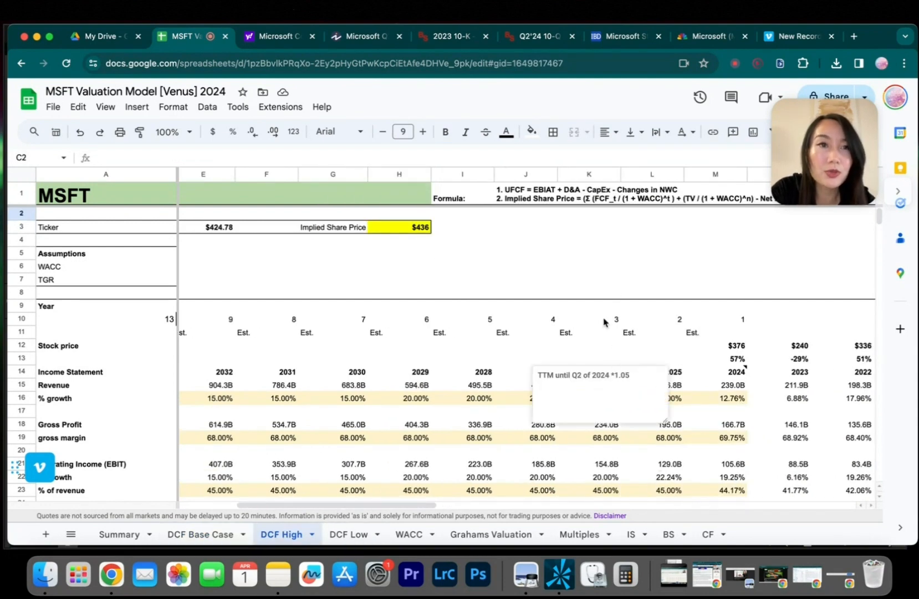
click(700, 260)
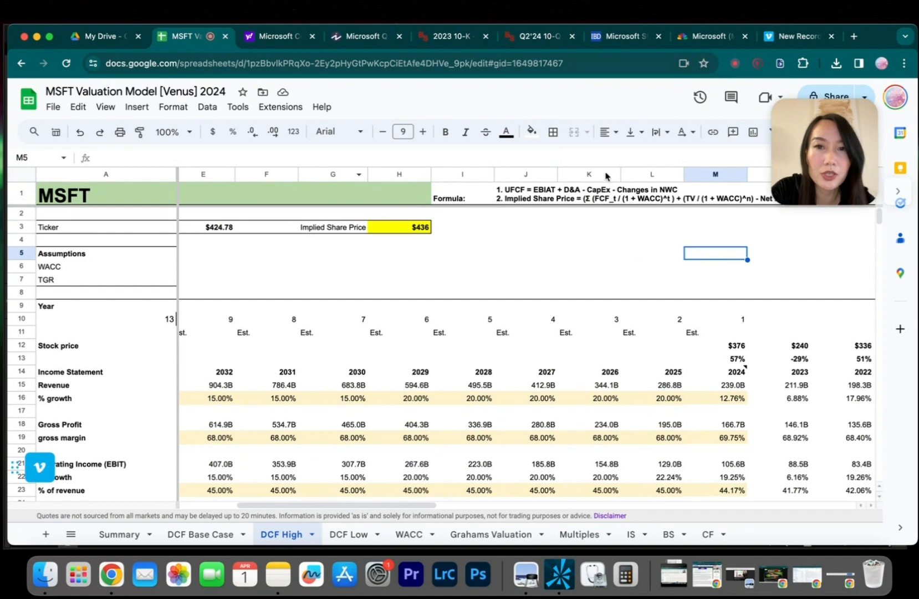
Inspect the DCF High implied share price cell, then review the DCF Low sheet's implied share price and growth assumptions
click(419, 229)
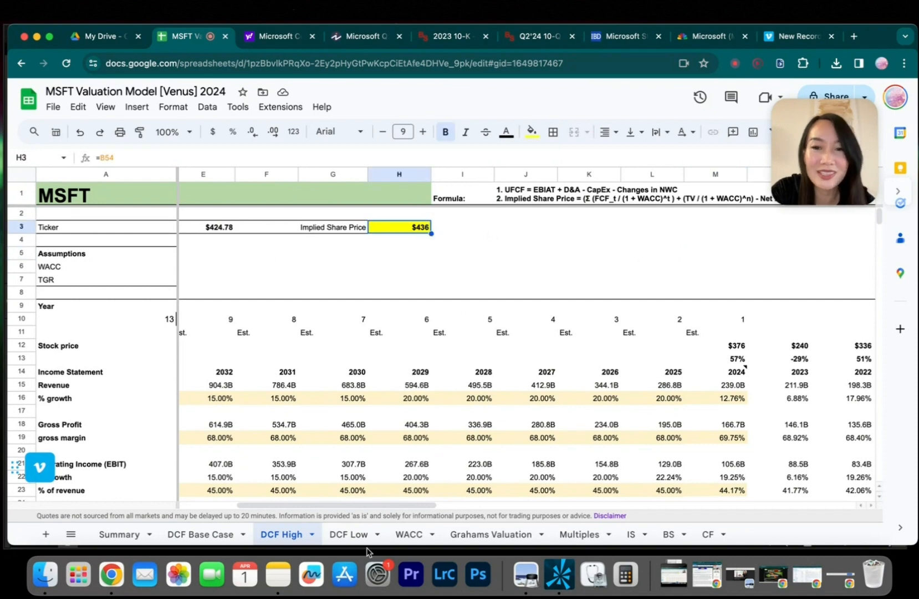
click(349, 535)
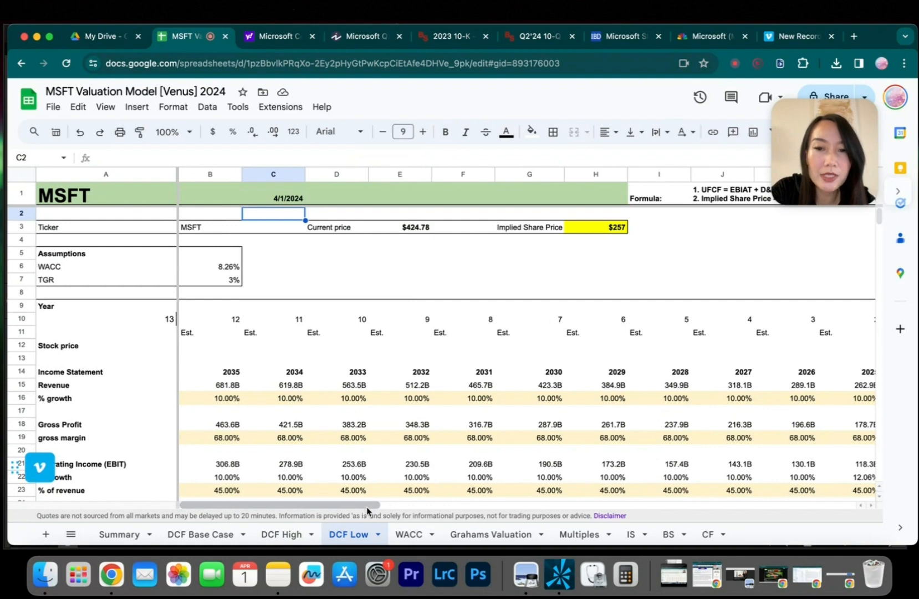
scroll(372, 269, right, 5)
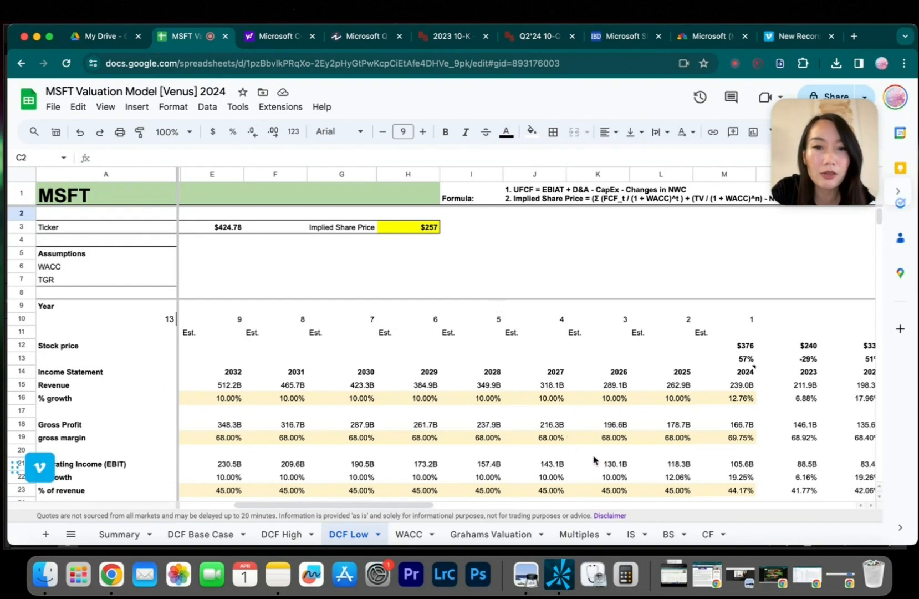
On the Multiples sheet, inspect Microsoft's P/E formula, the tech peers' multiples and the average P/E formula
click(581, 535)
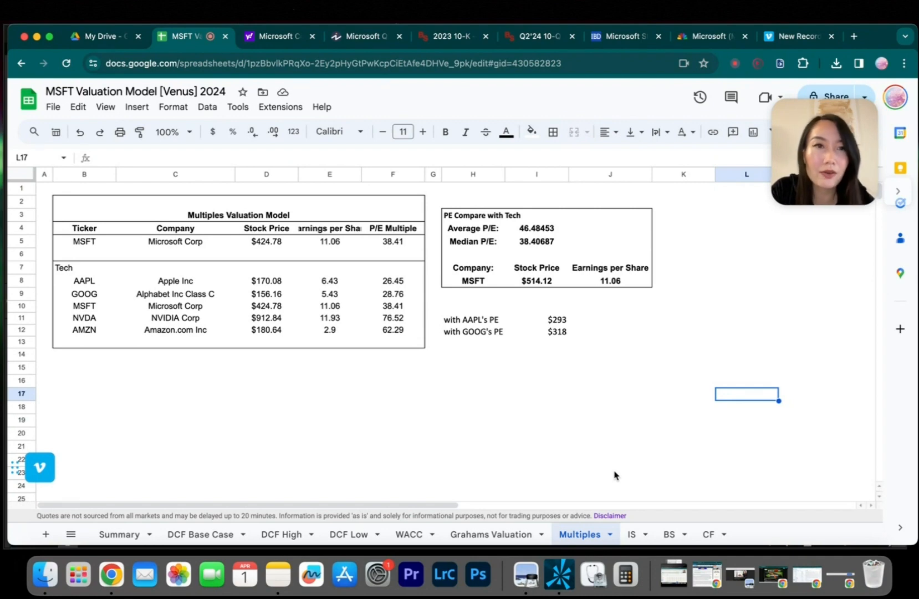
click(412, 241)
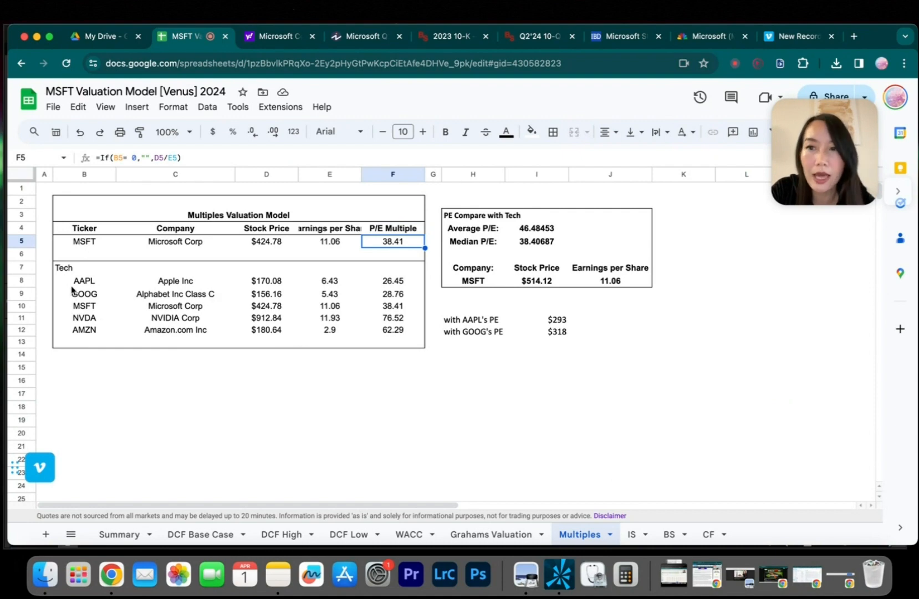
drag(73, 285, 390, 300)
drag(83, 306, 78, 331)
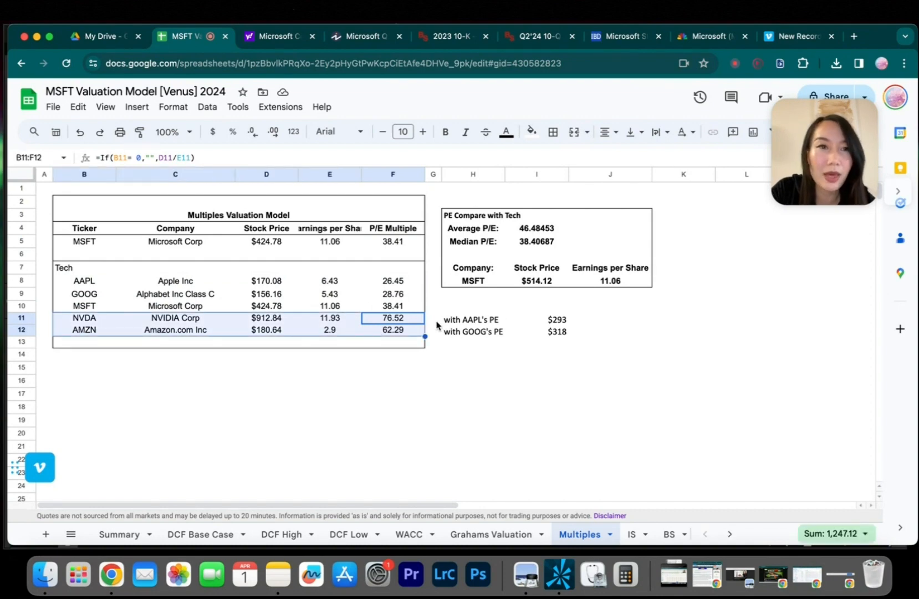
drag(463, 222, 524, 228)
click(524, 229)
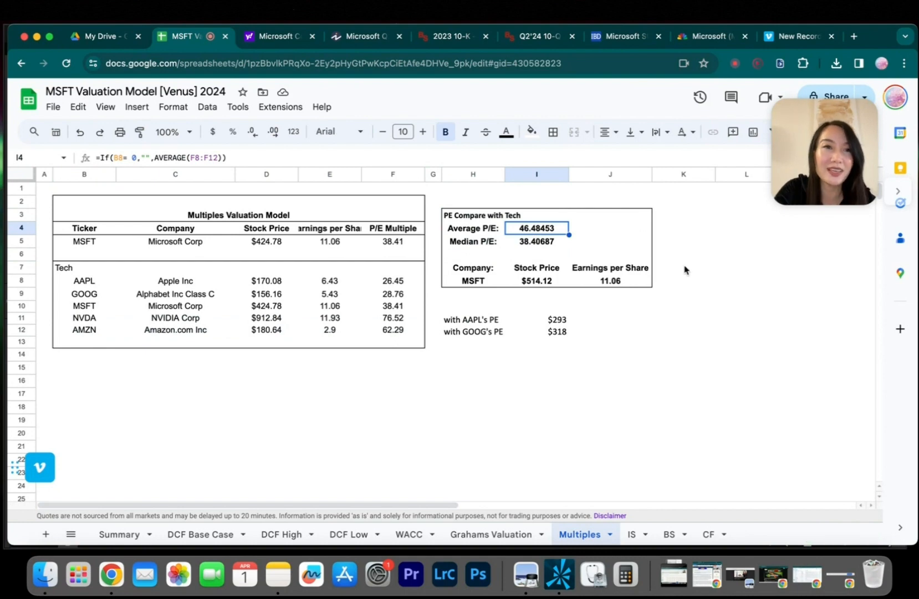
Inspect the MSFT stock price formula based on the average P/E and compare it with the AAPL and GOOG P/E-based prices
click(536, 283)
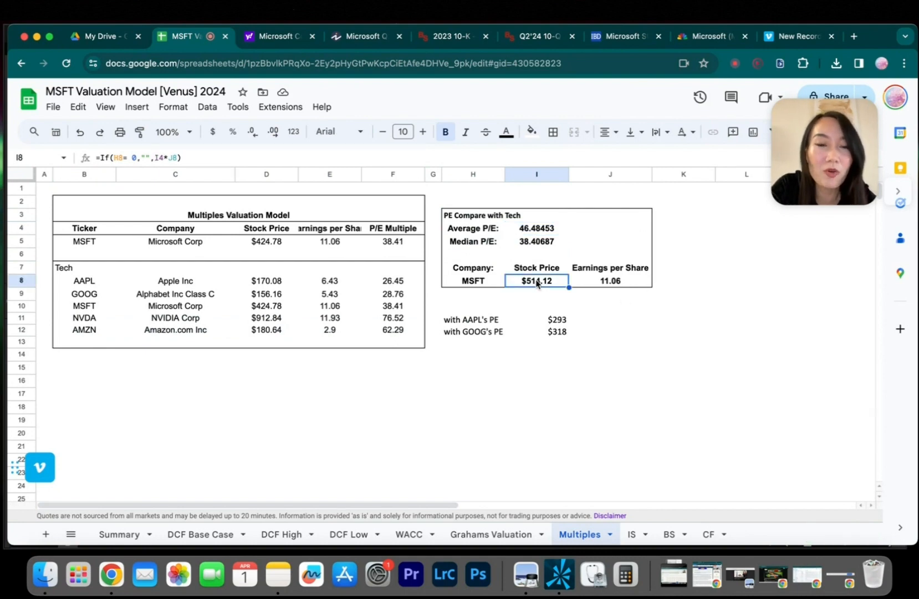
drag(466, 322, 549, 332)
click(477, 322)
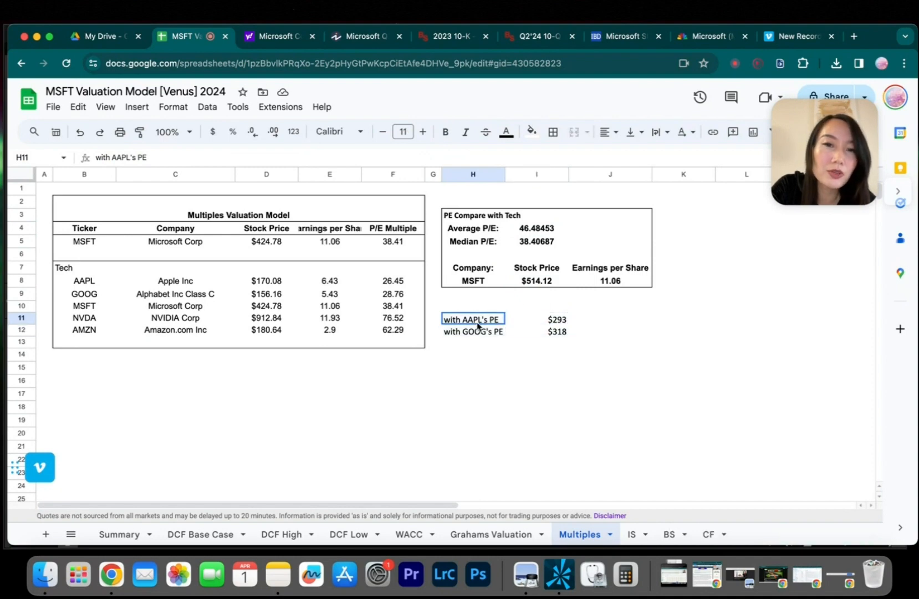
drag(477, 326, 554, 332)
click(393, 284)
drag(394, 284, 92, 299)
drag(559, 309, 561, 340)
click(584, 341)
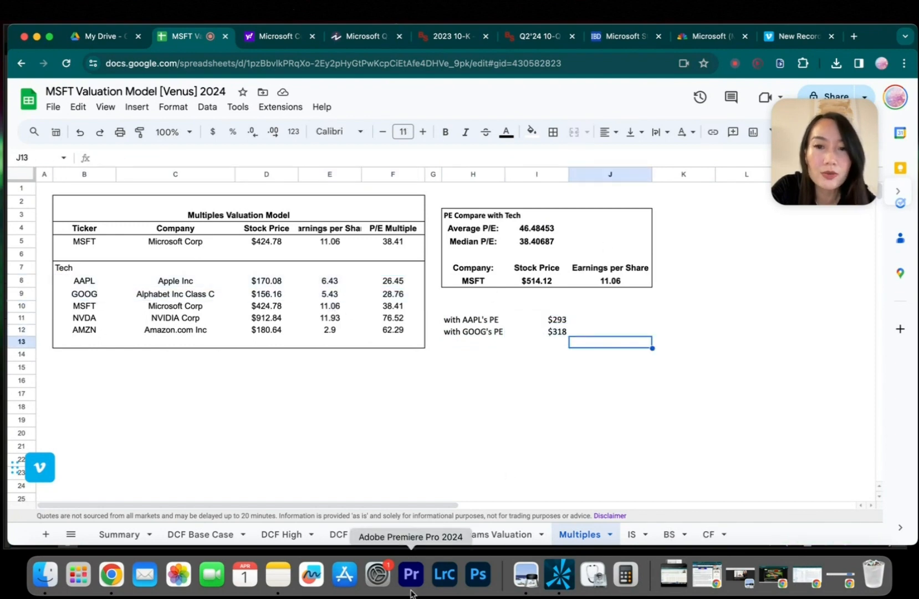
Compare the growth rate projection on the Grahams Valuation sheet with the DCF Base Case revenue growth assumptions
click(509, 538)
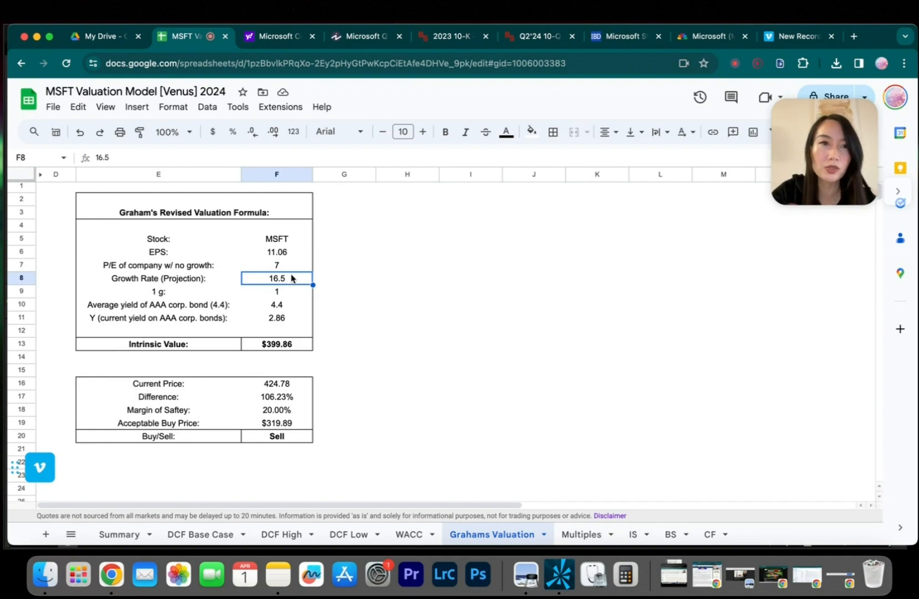
click(212, 534)
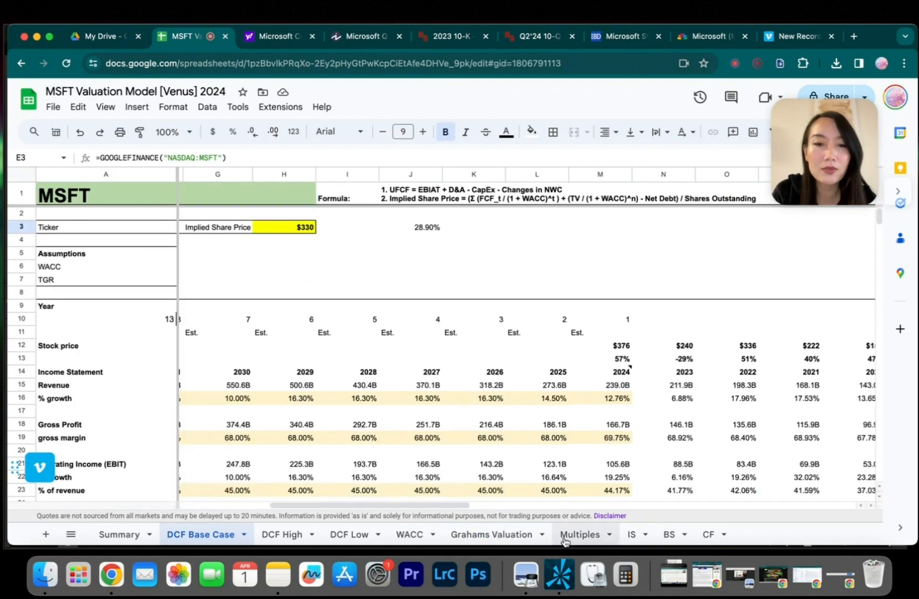
click(469, 531)
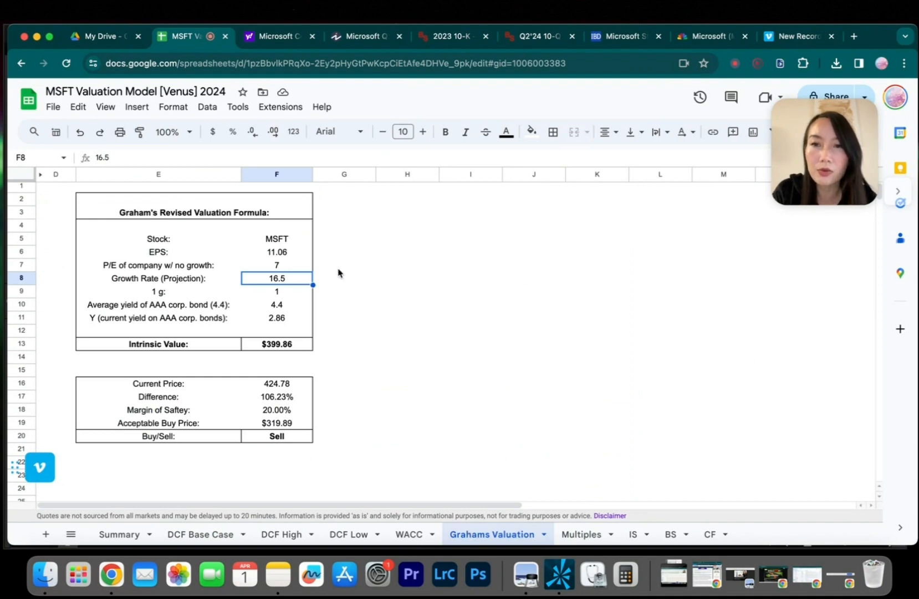
Inspect the intrinsic value formula in Graham's revised valuation table
drag(104, 351, 160, 358)
click(277, 343)
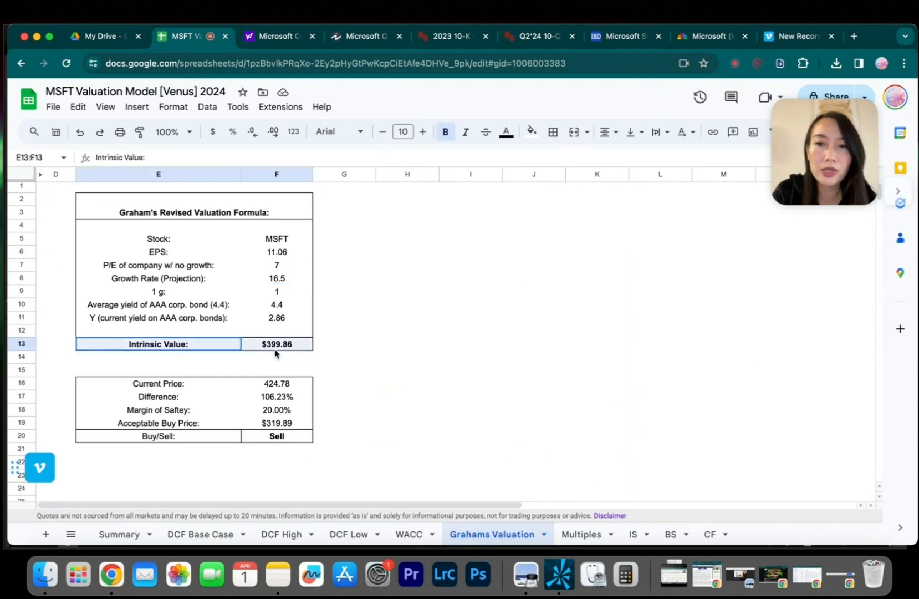
click(460, 344)
click(289, 348)
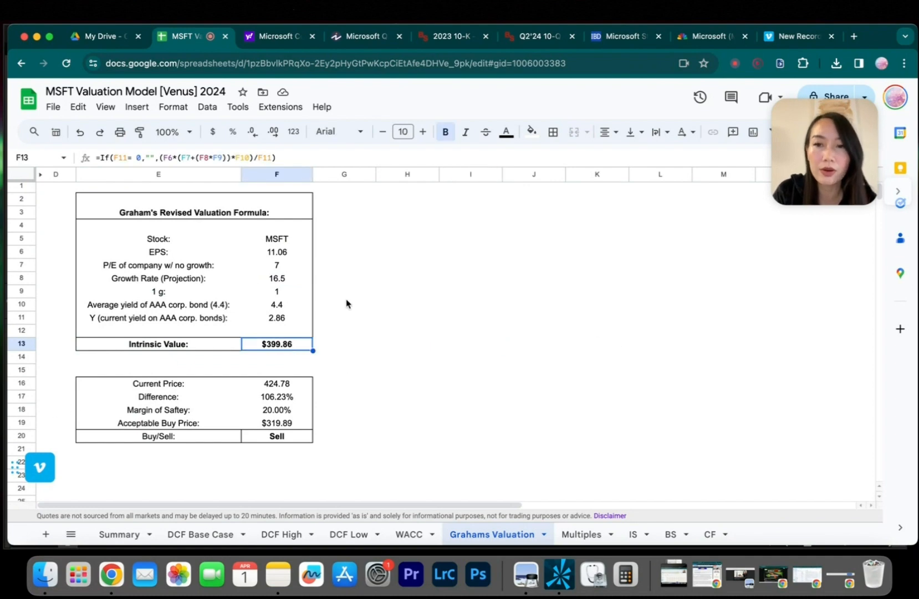
click(470, 344)
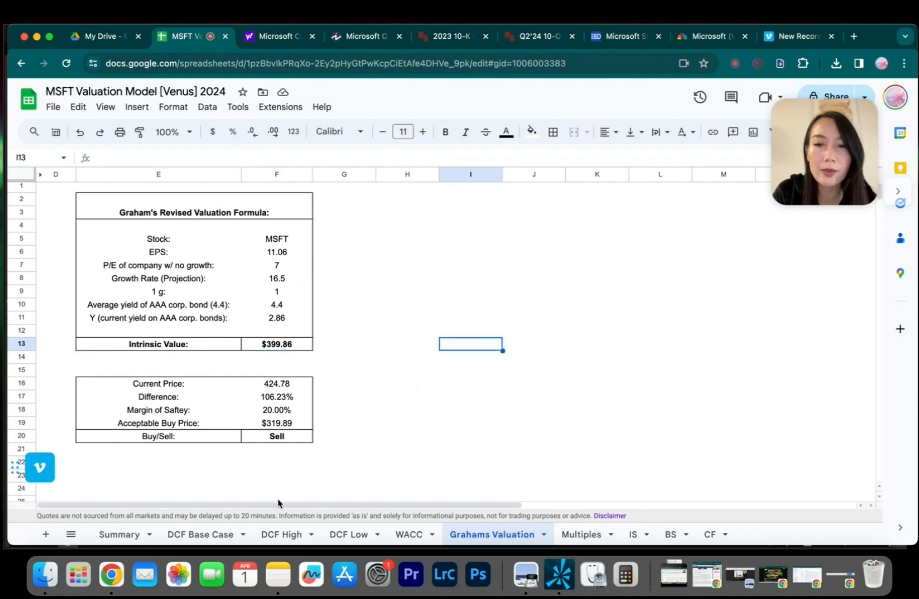
Revisit the DCF Base Case sheet, then look over the DCF High sheet's projections and implied share price
click(216, 532)
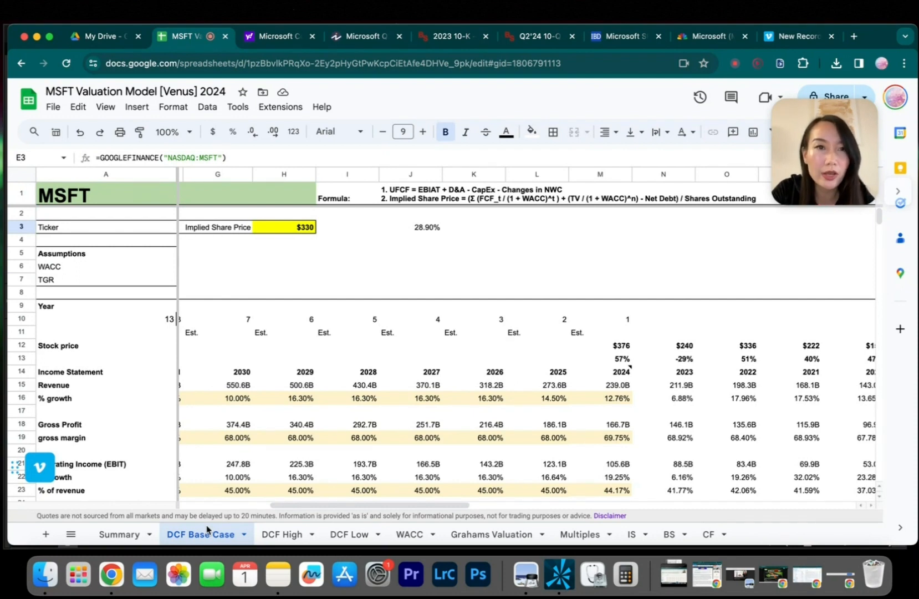
click(282, 534)
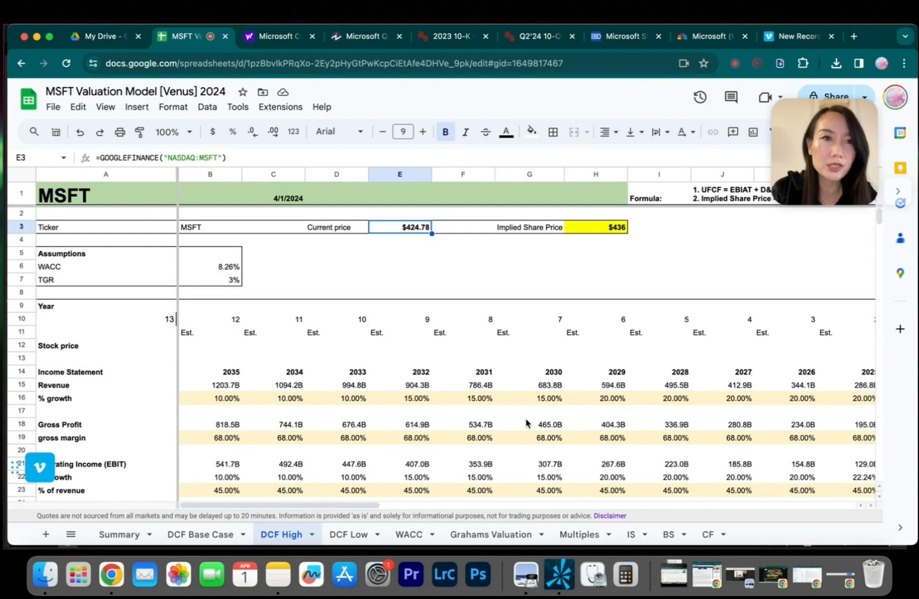
click(556, 580)
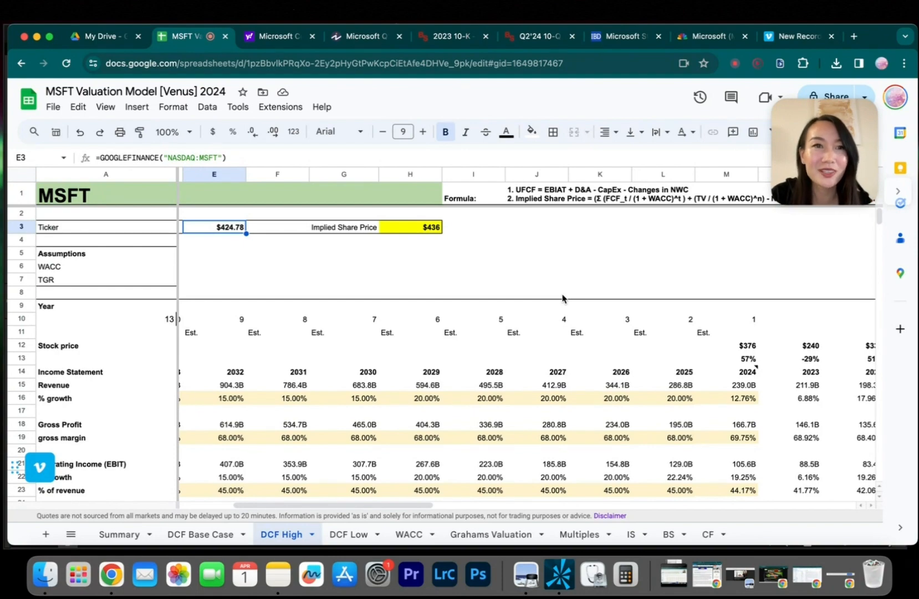
Switch to the 2023 10-K filing and go back to the Item 7 MD&A overview with the fiscal 2023 highlights
click(452, 37)
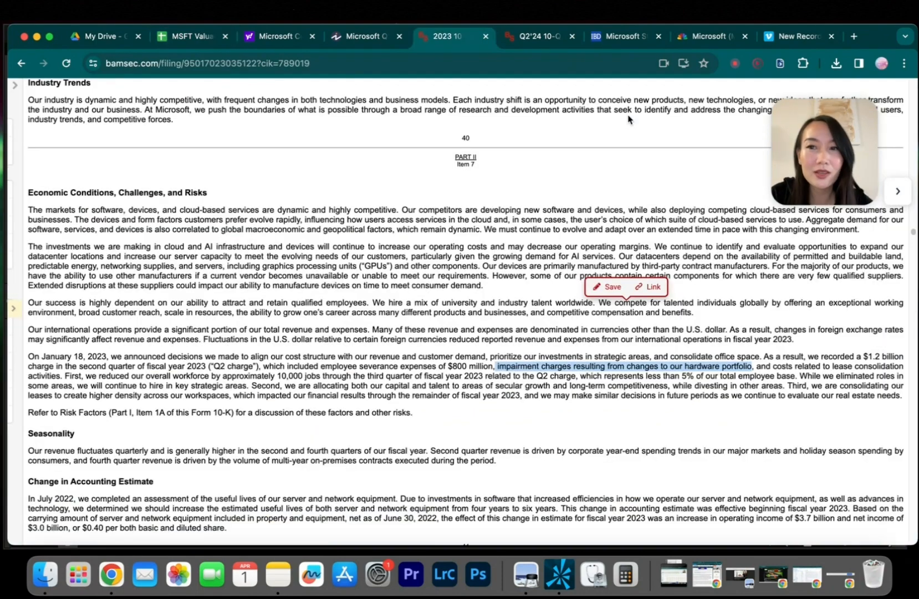
click(523, 434)
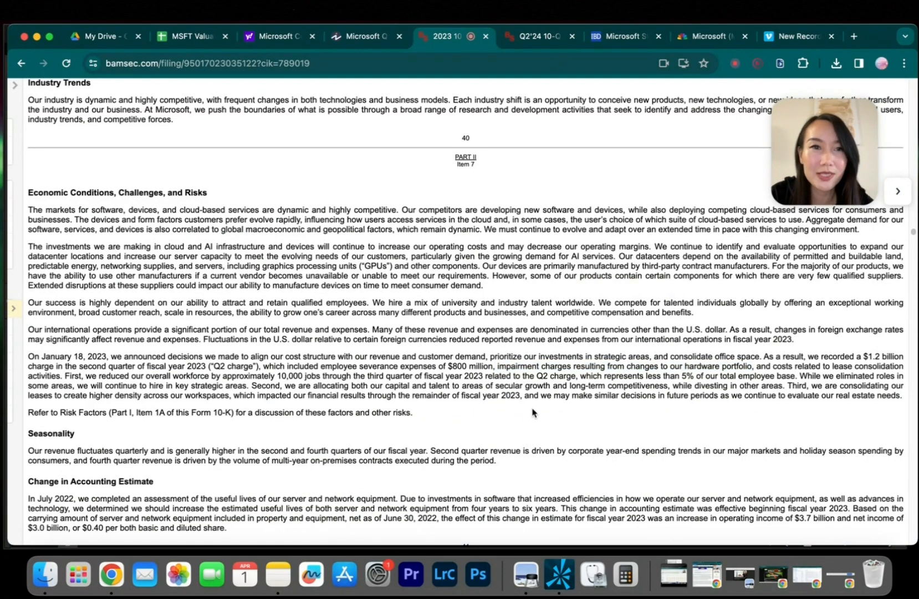
scroll(528, 427, up, 6)
scroll(532, 412, up, 1)
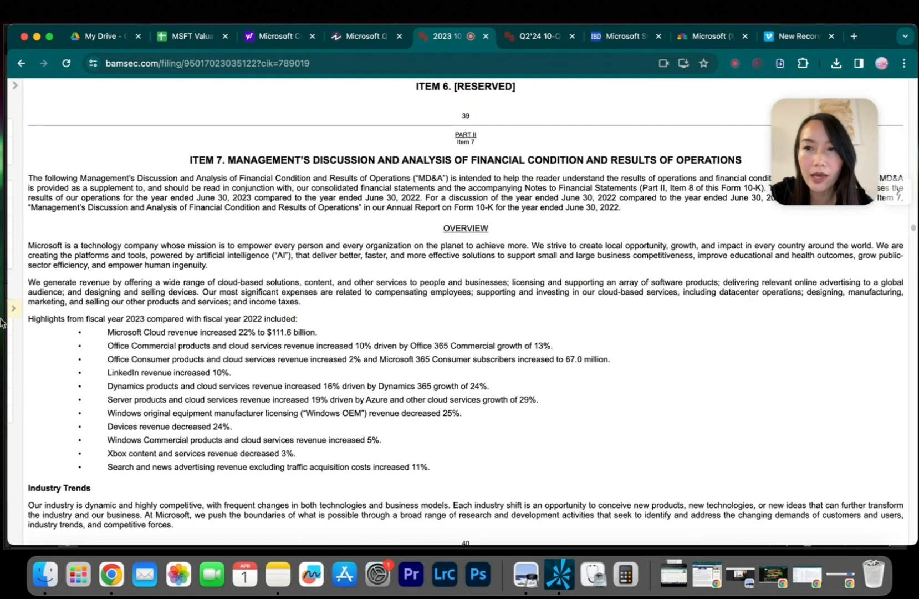
Highlight the fiscal 2023 highlights list, then read its bullets from Microsoft Cloud revenue through Windows OEM licensing
drag(28, 321, 433, 470)
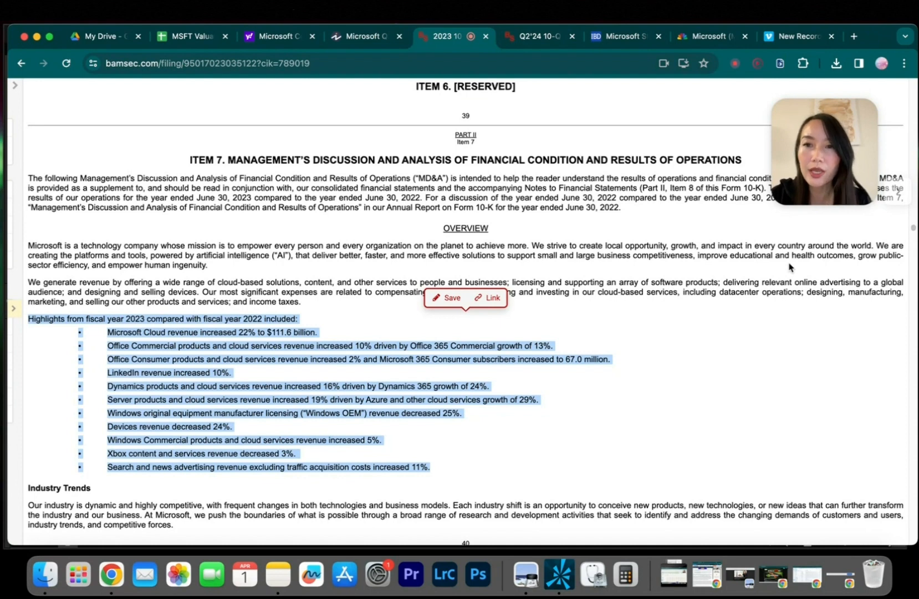
click(209, 360)
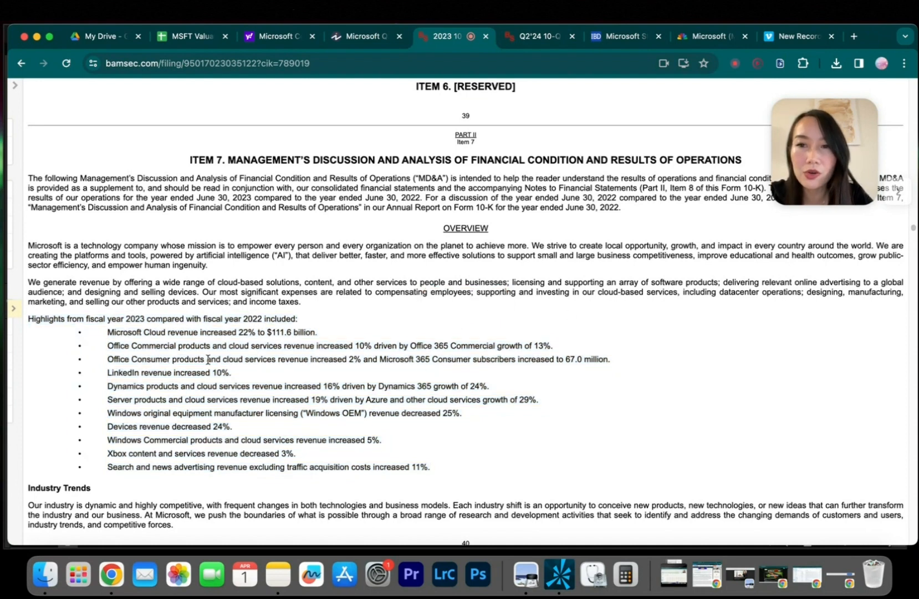
mouse_move(104, 332)
mouse_down()
mouse_move(261, 386)
mouse_move(231, 430)
mouse_move(495, 417)
mouse_up()
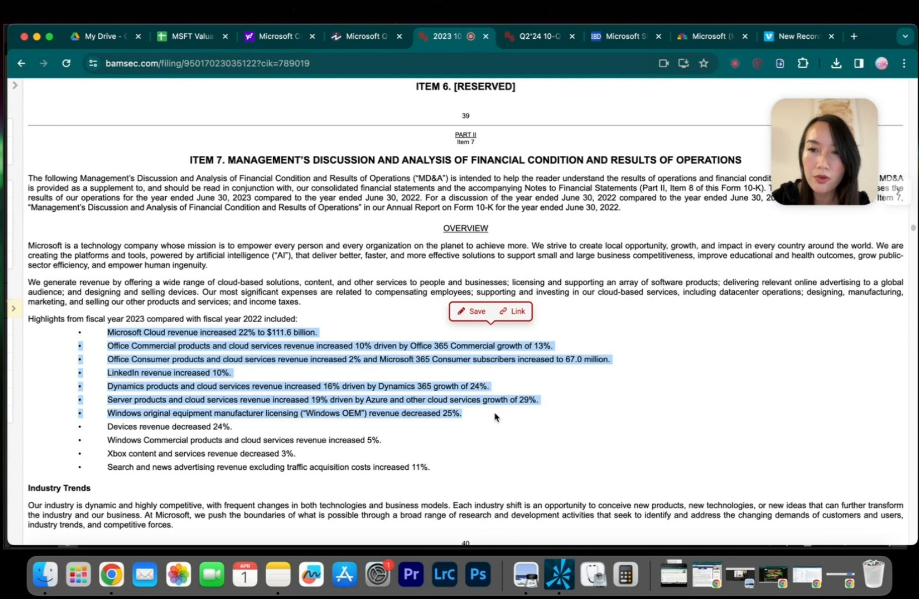
drag(108, 412, 113, 410)
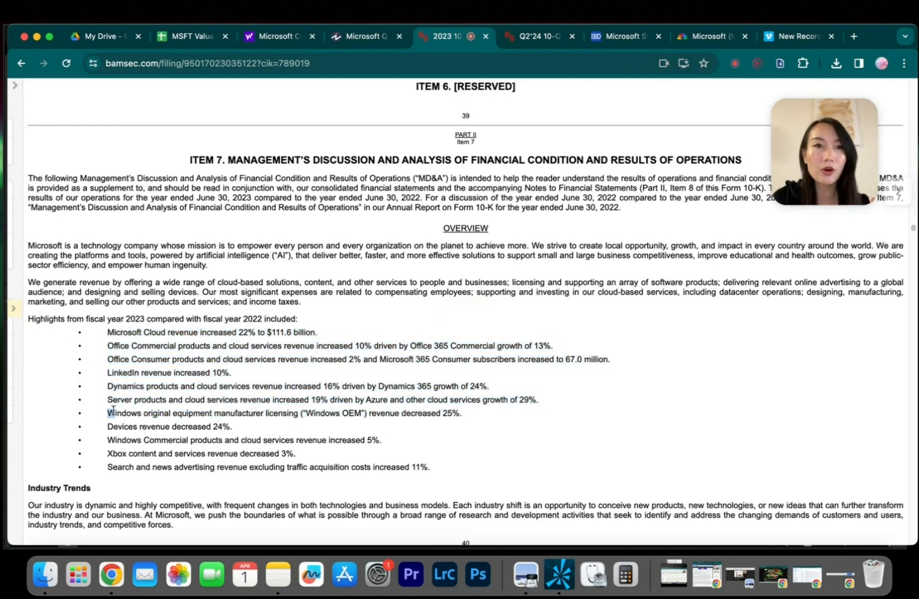
Review the highlights on Windows OEM, Devices, Windows Commercial and Xbox, then single out the search and news advertising bullet
drag(112, 411, 477, 476)
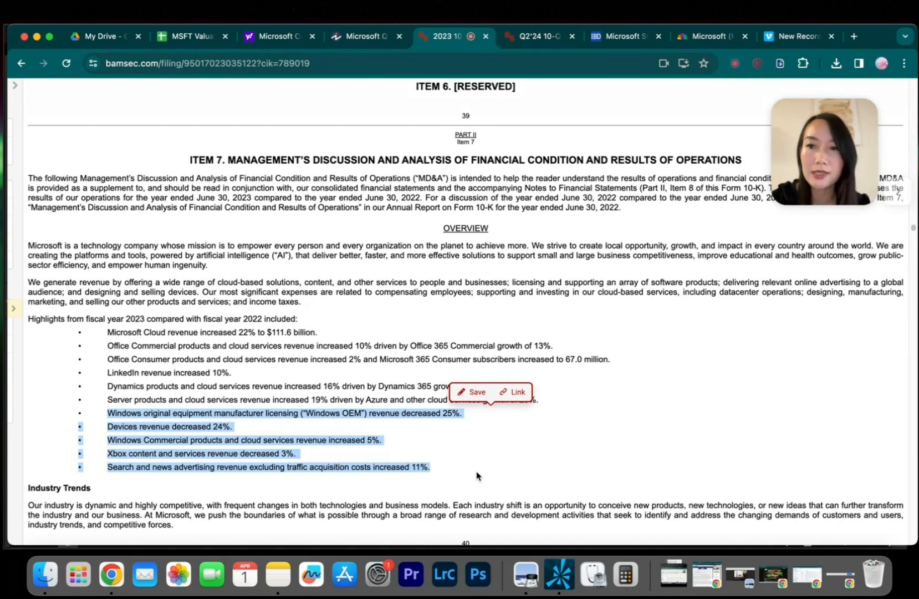
drag(300, 455, 77, 416)
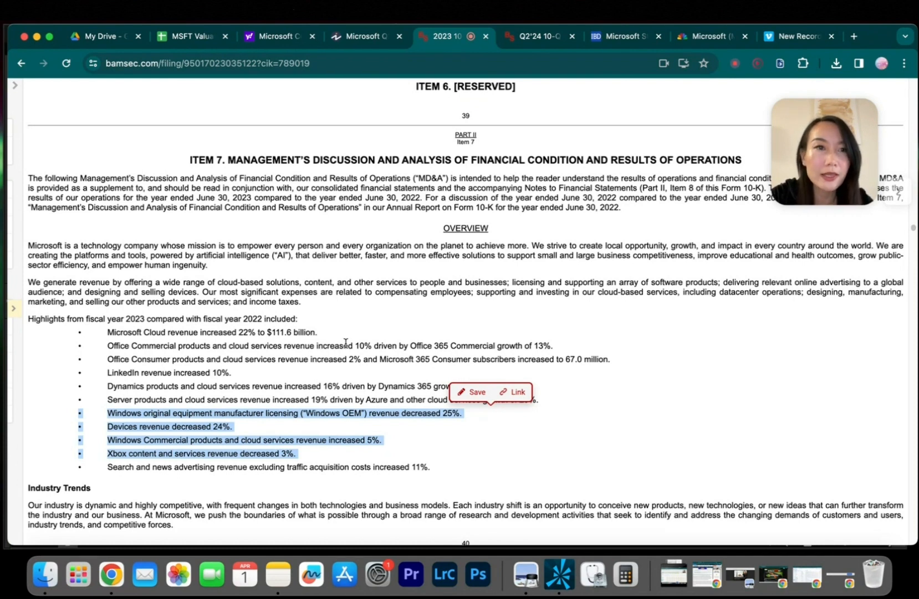
click(110, 477)
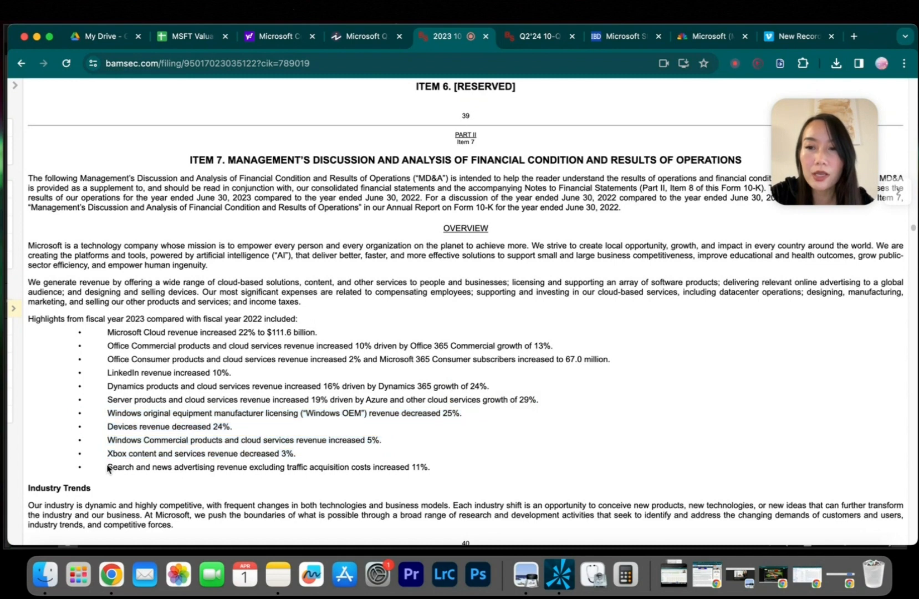
mouse_move(112, 465)
mouse_down()
mouse_move(431, 478)
mouse_move(101, 470)
mouse_up()
click(428, 467)
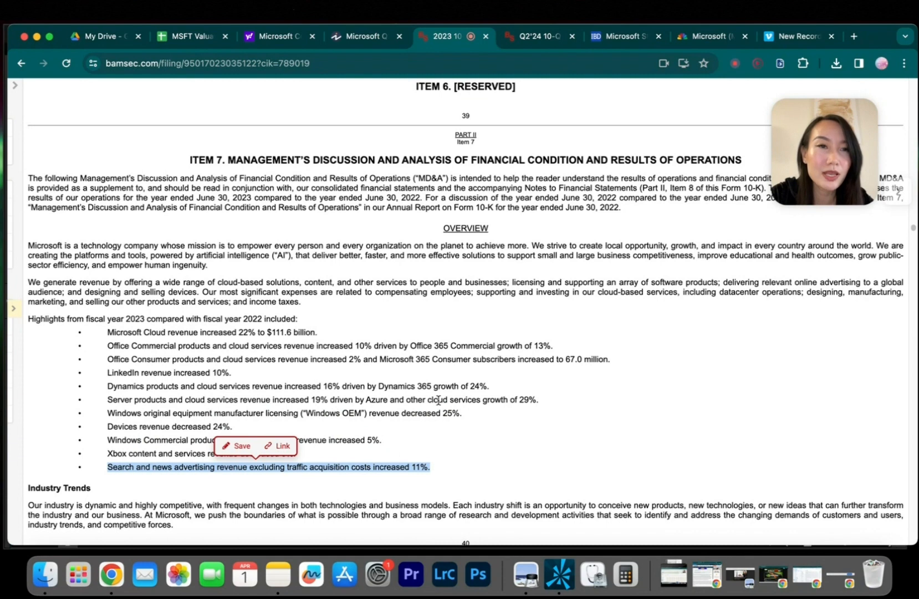
click(589, 428)
Go to the Economic Conditions, Challenges, and Risks section and highlight all of its paragraphs
scroll(412, 443, down, 1)
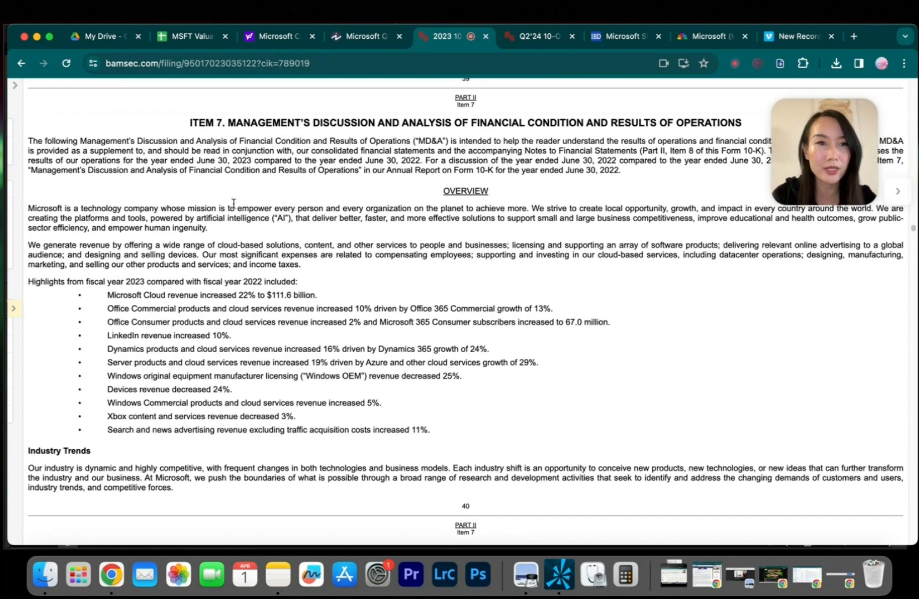
scroll(304, 321, down, 3)
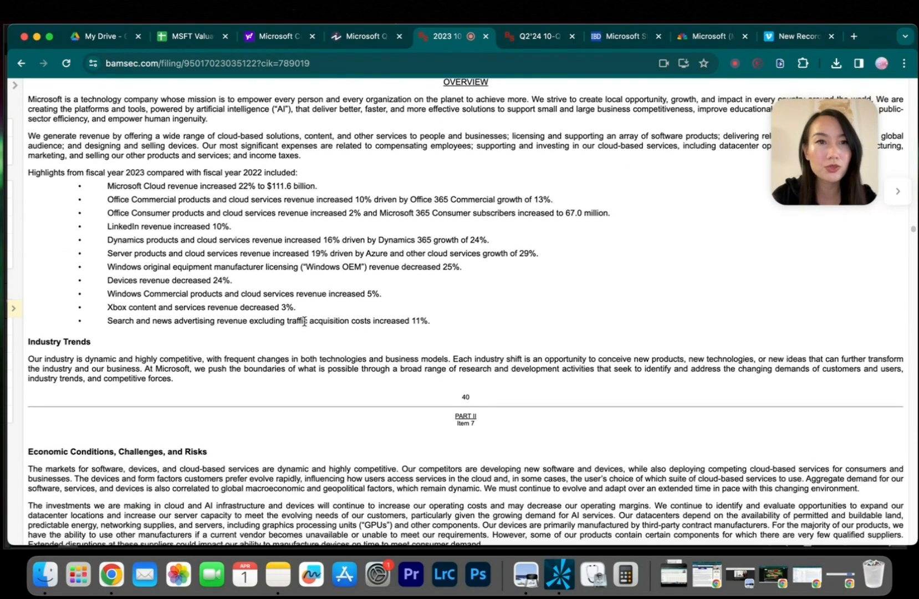
scroll(304, 321, down, 1)
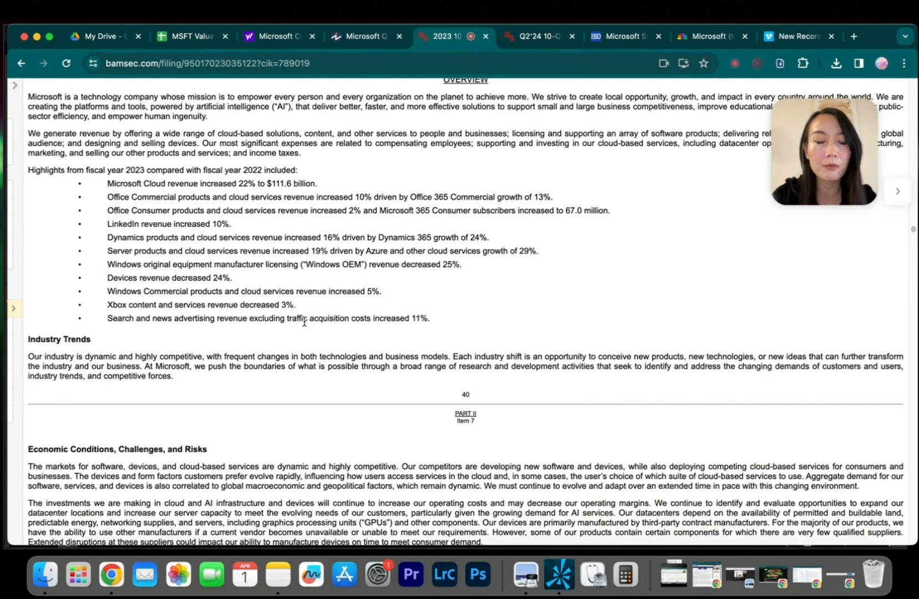
scroll(304, 321, down, 6)
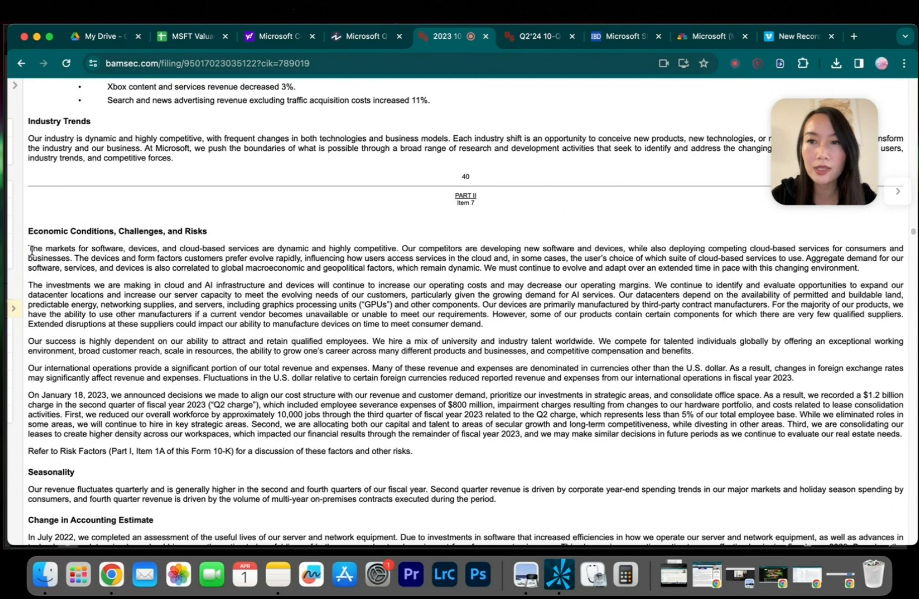
drag(32, 249, 563, 460)
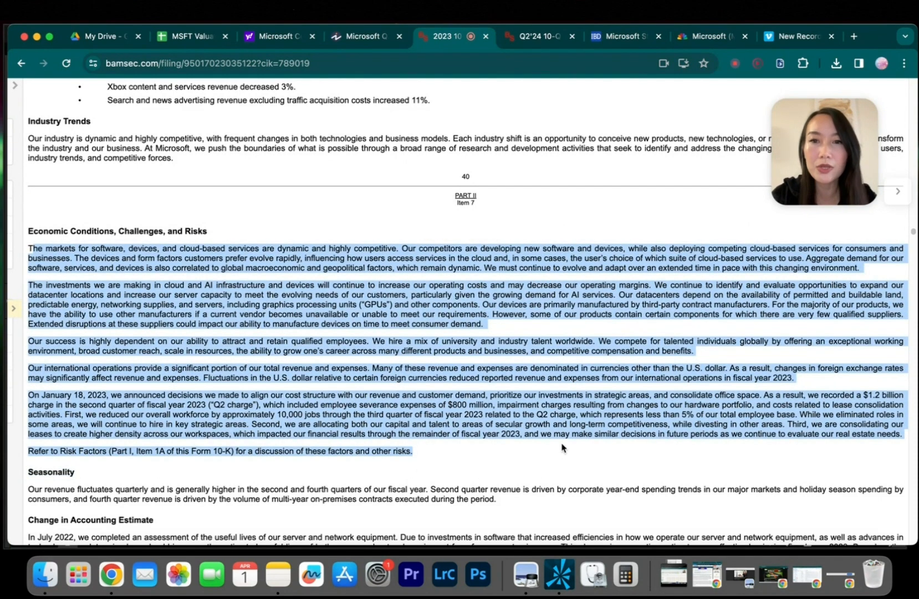
click(562, 449)
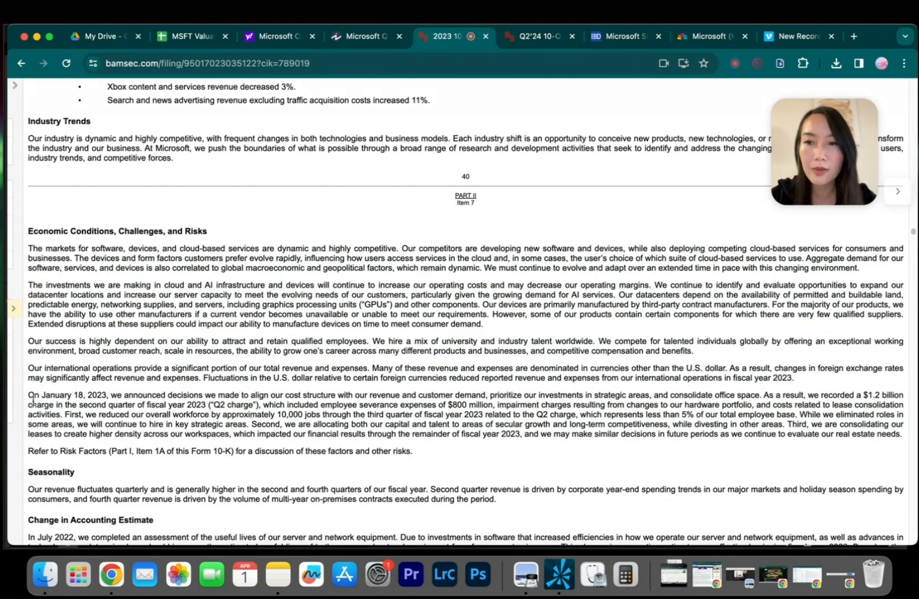
Highlight the January 18, 2023 cost-alignment paragraph, then examine its employee severance expenses and workforce reduction passages
drag(31, 397, 917, 442)
scroll(732, 444, down, 3)
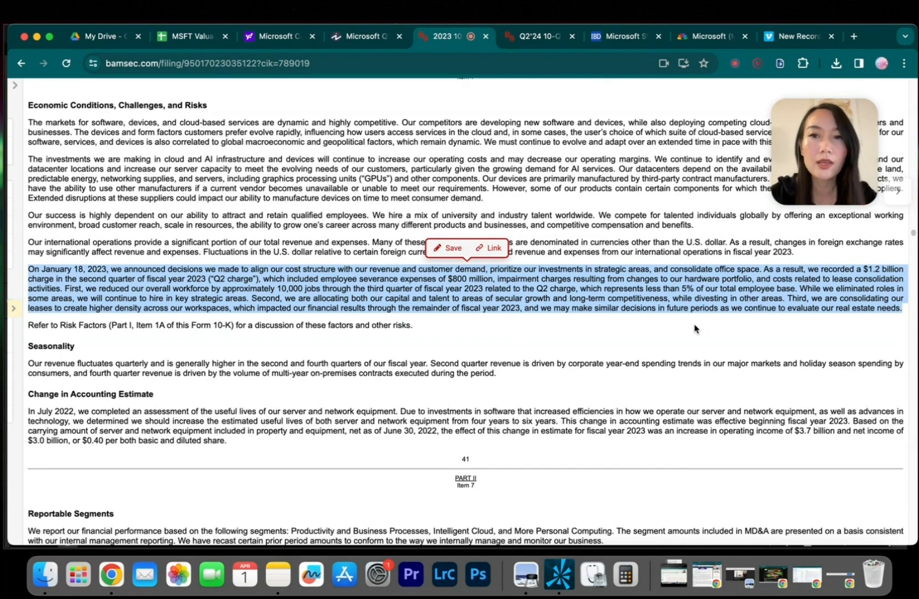
click(465, 305)
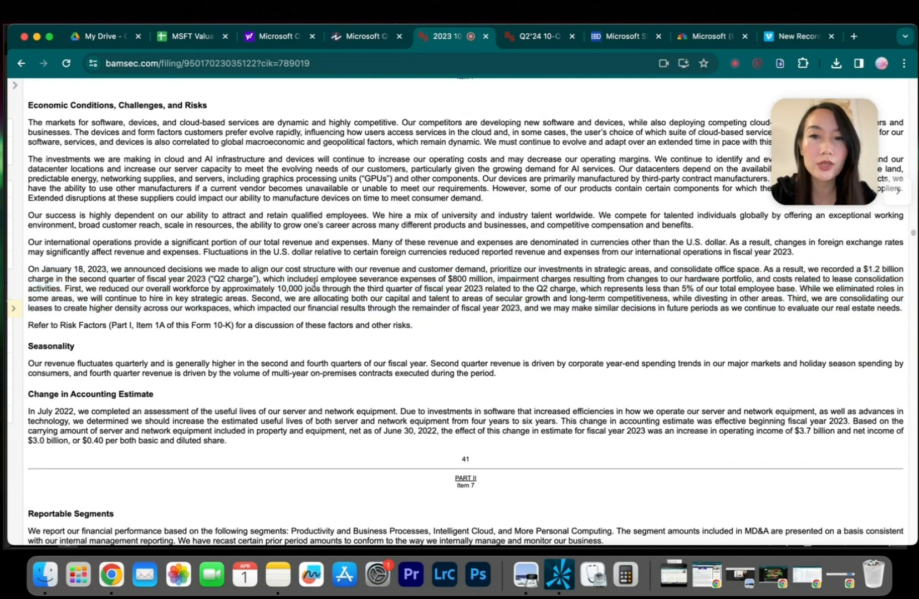
drag(320, 279, 492, 279)
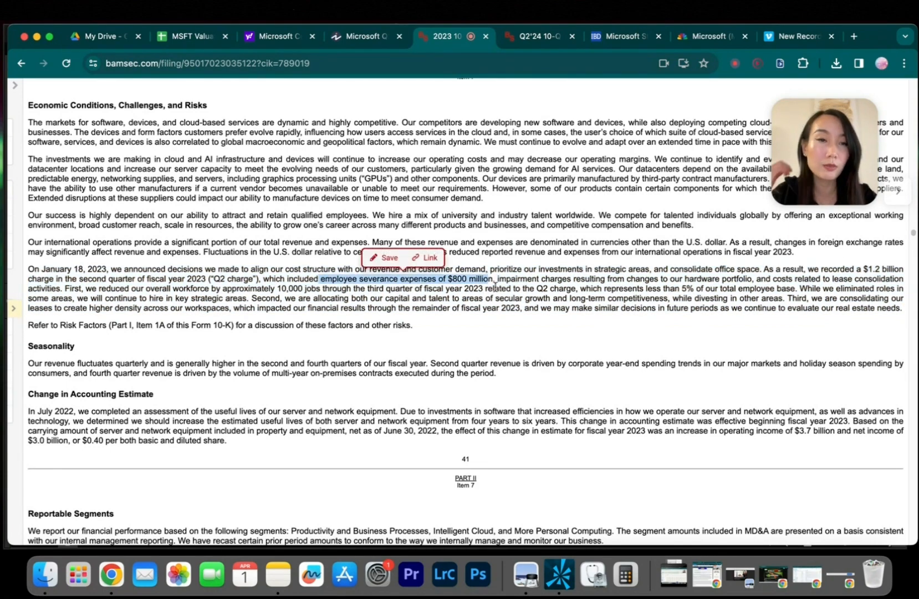
click(271, 276)
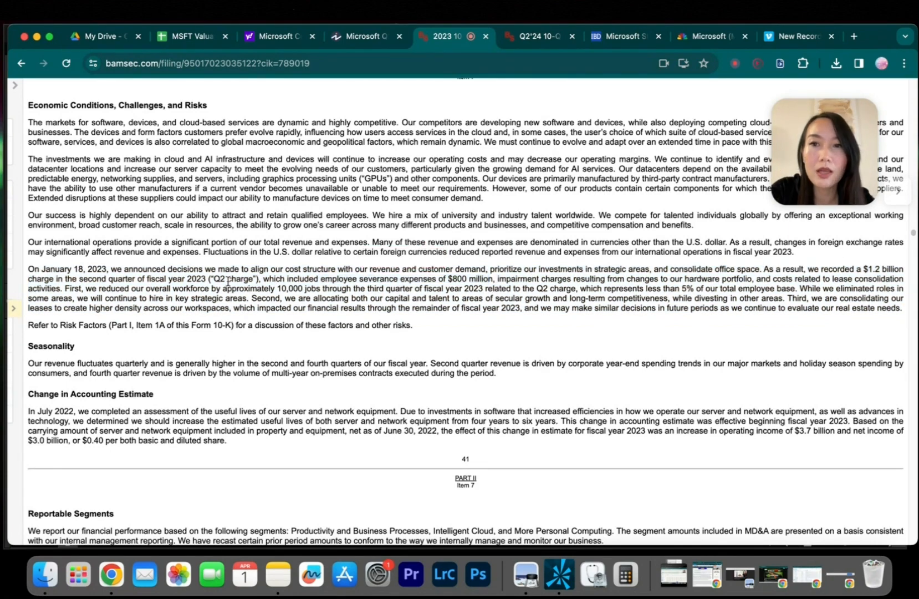
drag(224, 284, 597, 286)
click(597, 286)
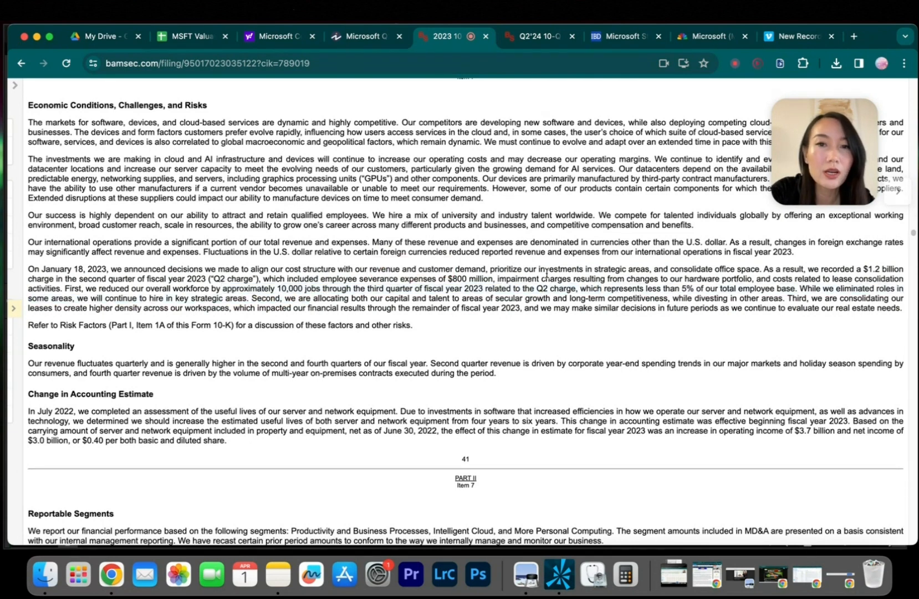
Examine the same paragraph's hardware impairment charges and its passage on capital and talent allocation and lease consolidation
drag(495, 279, 504, 280)
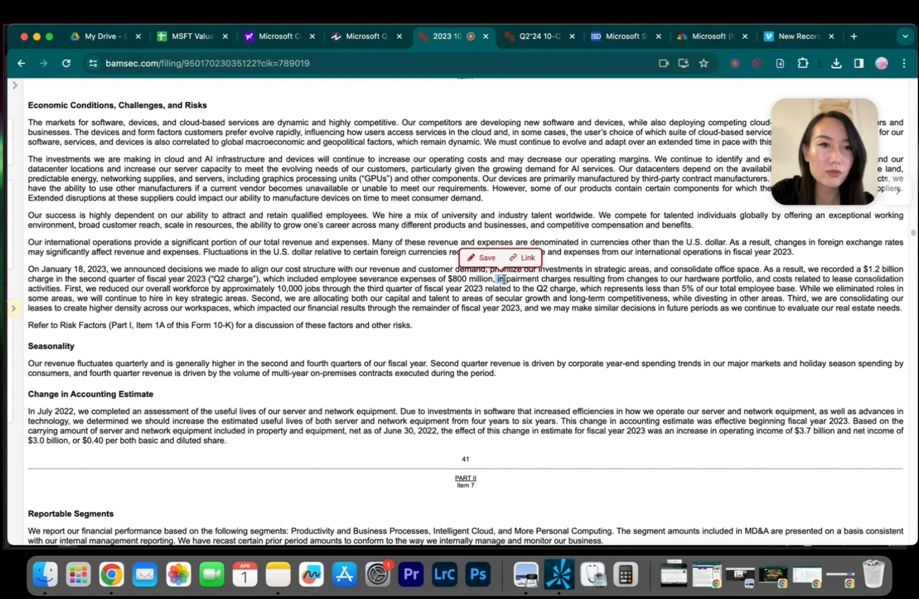
click(505, 280)
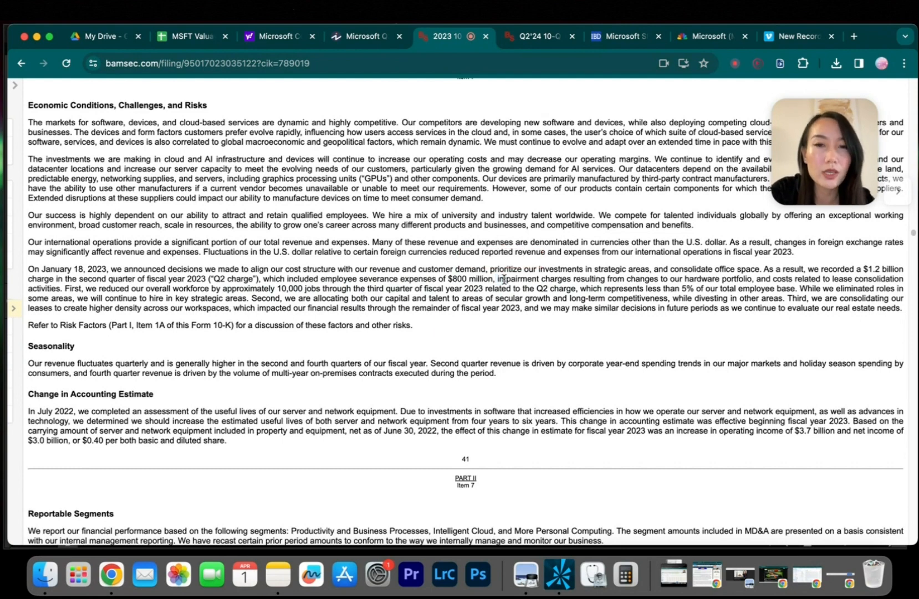
drag(251, 298, 484, 309)
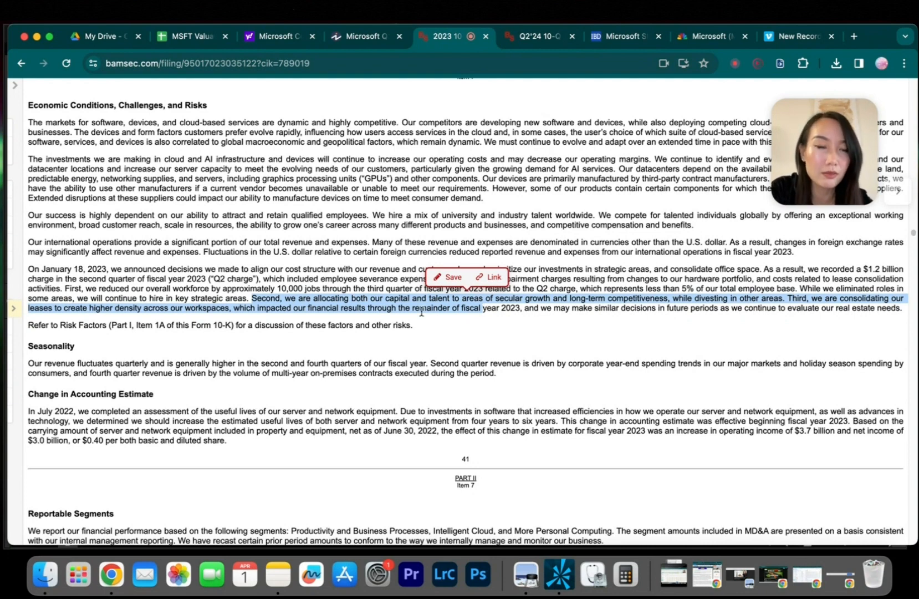
click(461, 311)
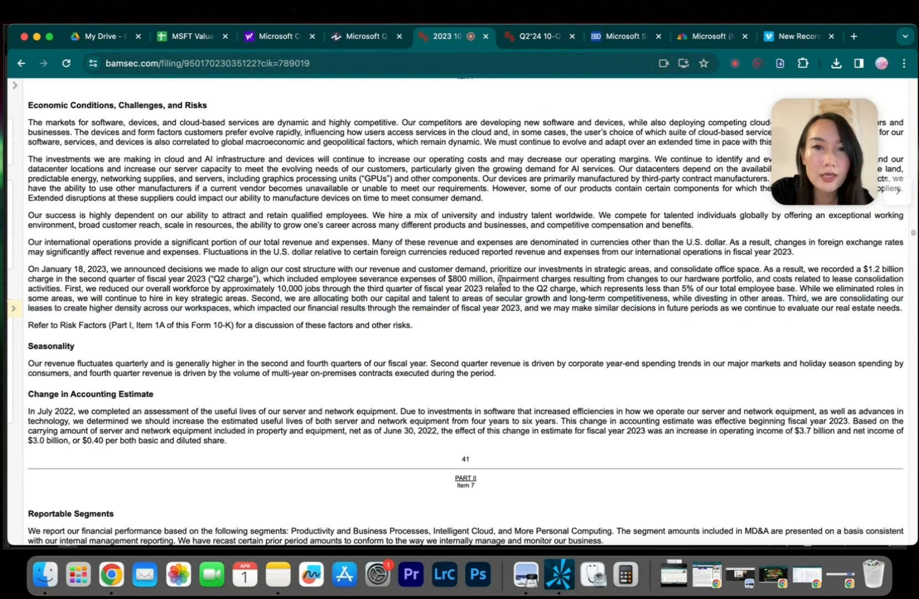
drag(497, 279, 760, 281)
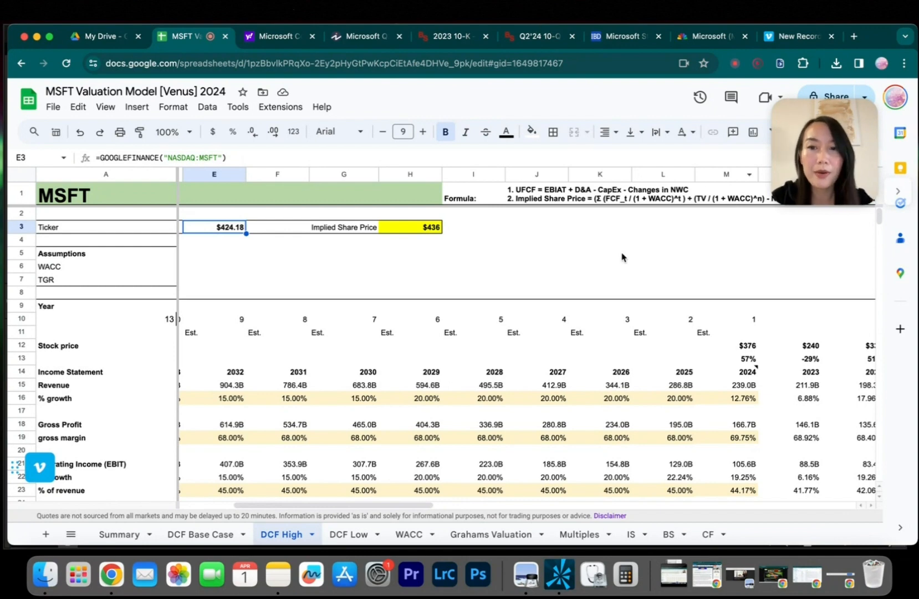
Return to the MSFT valuation spreadsheet and view the DCF Base Case assumptions and projections out to 2035
click(191, 534)
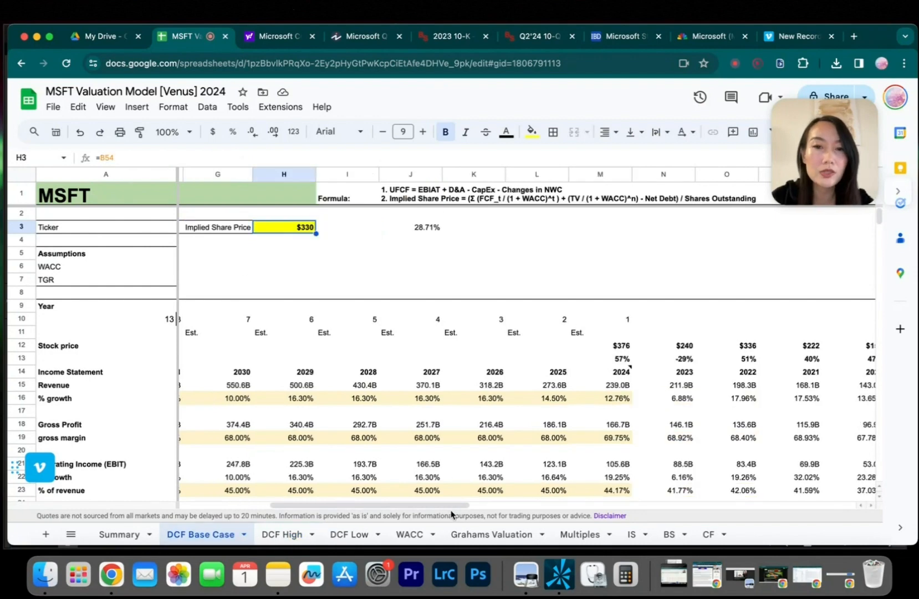
drag(452, 505, 319, 501)
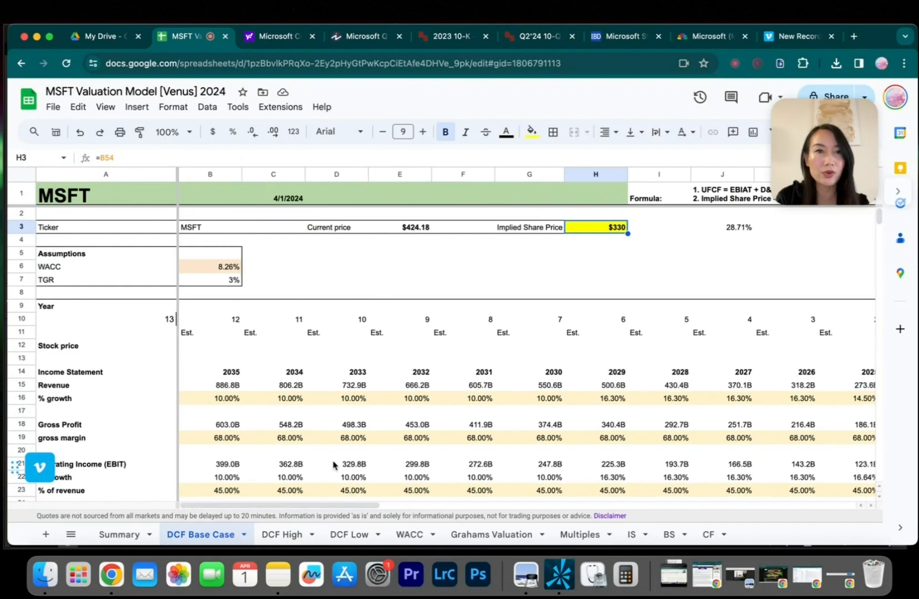